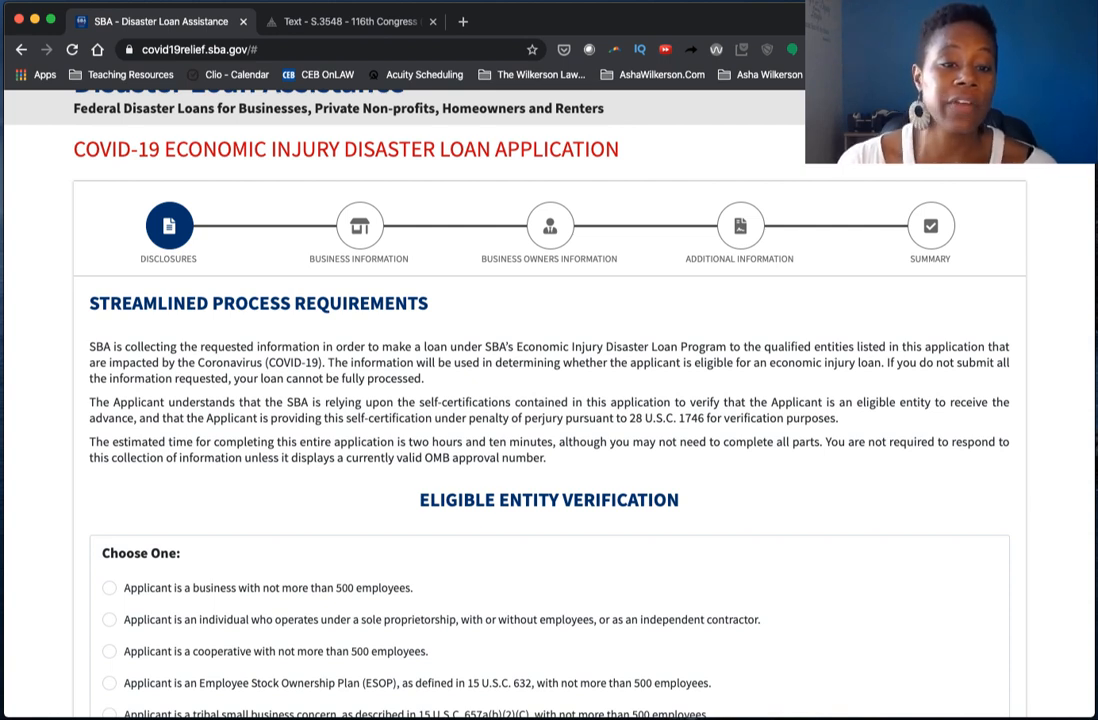
- Select the application's web address and scroll through the opening page
{"action": "left_click_drag", "start_coordinate": [287, 49], "coordinate": [113, 40]}
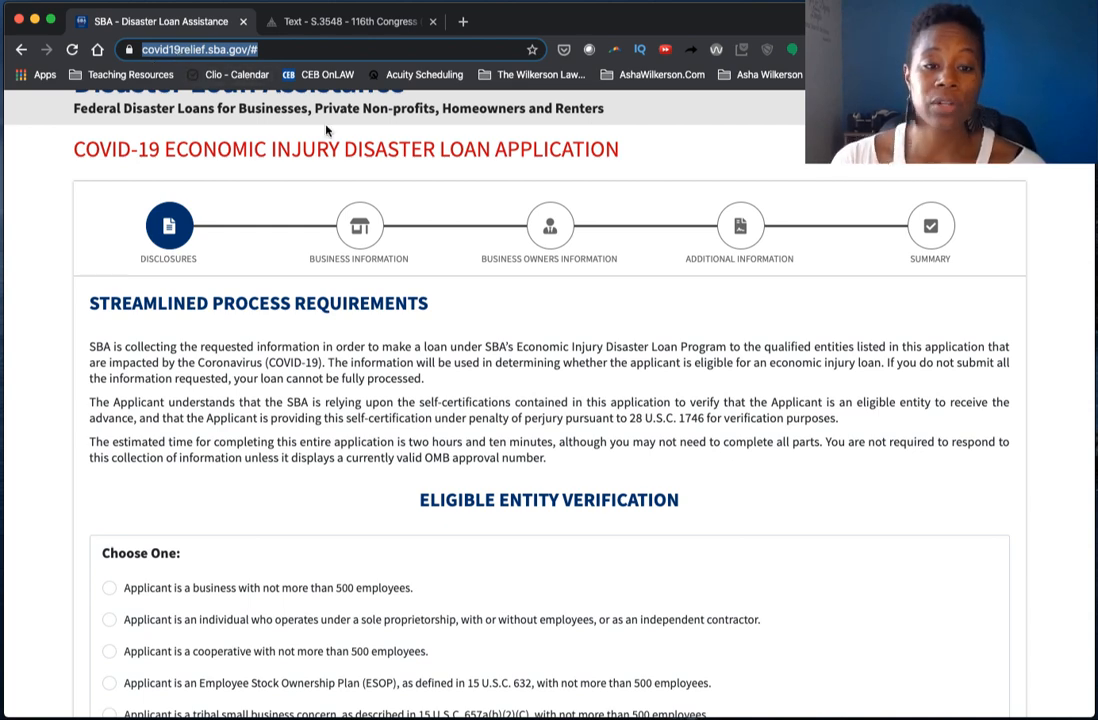
{"action": "scroll", "coordinate": [326, 130], "scroll_direction": "up", "scroll_amount": 2}
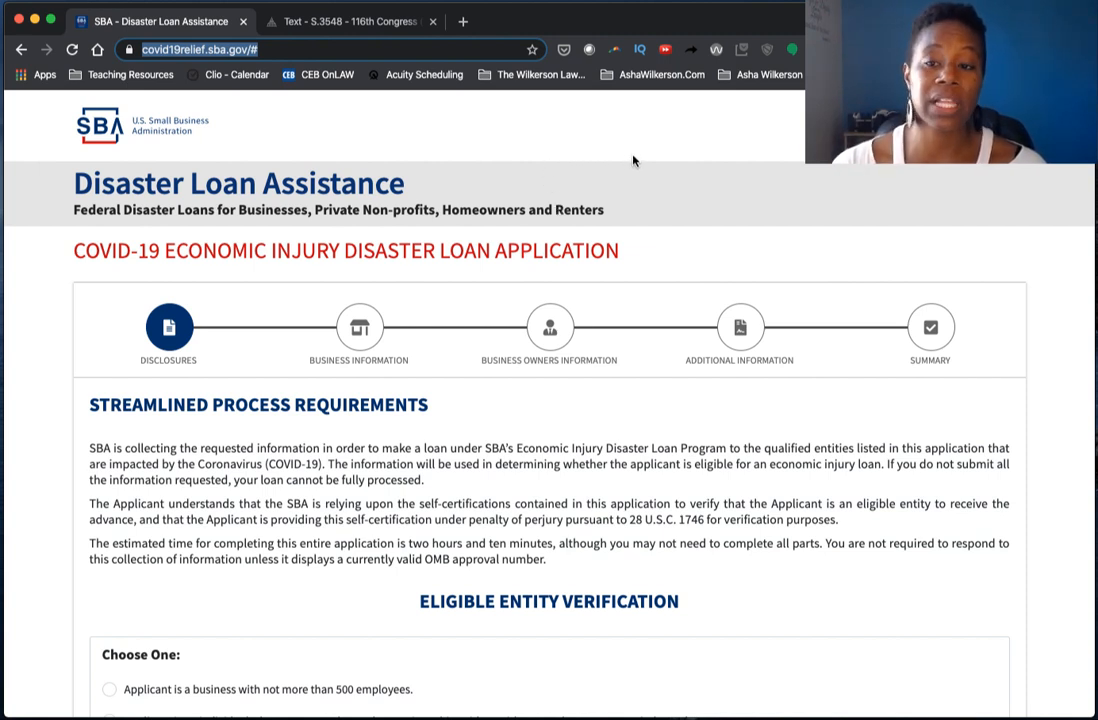
{"action": "scroll", "coordinate": [633, 160], "scroll_direction": "down", "scroll_amount": 3}
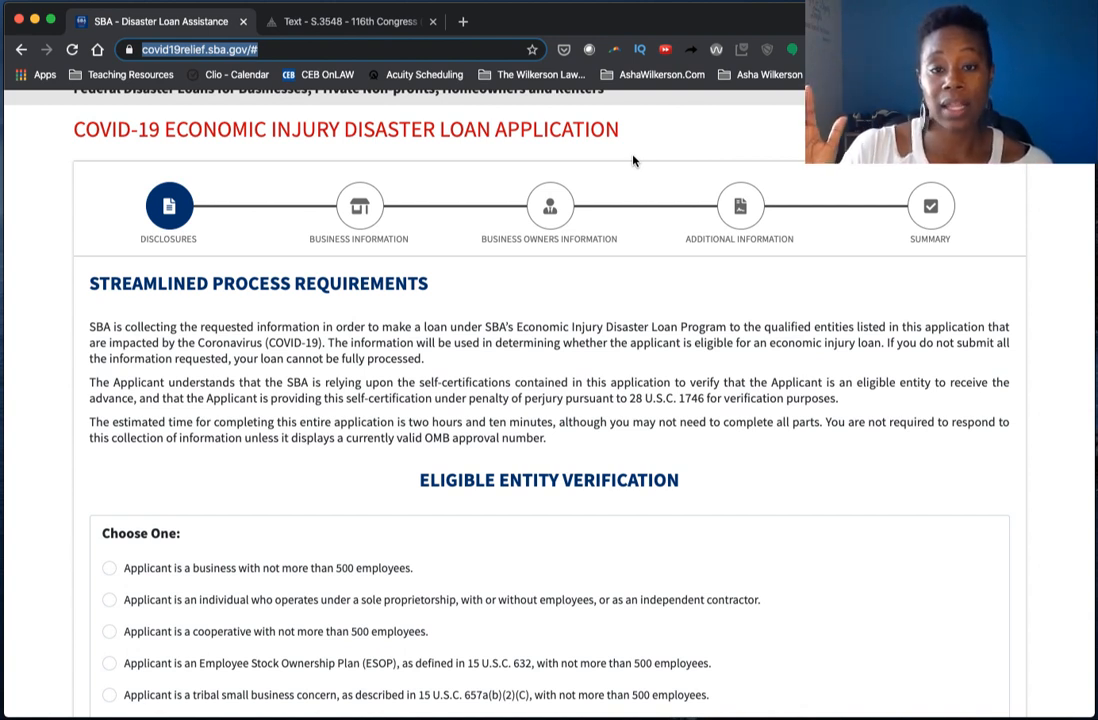
{"action": "scroll", "coordinate": [632, 160], "scroll_direction": "down", "scroll_amount": 5}
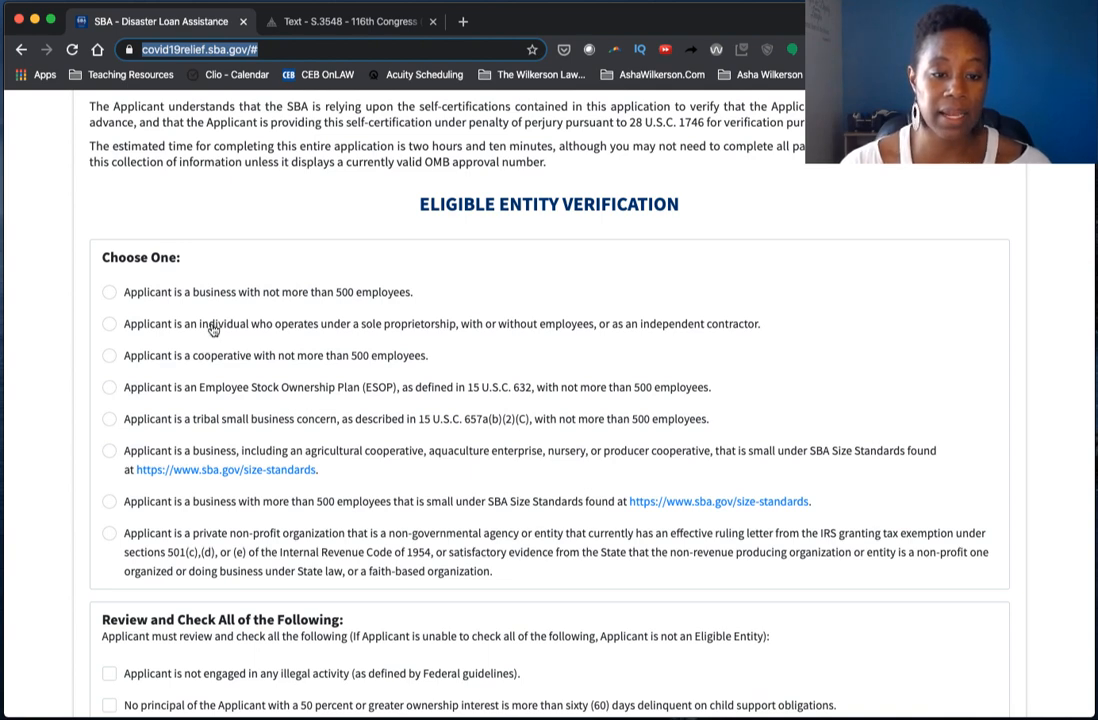
- Declare a business with no more than 500 employees
{"action": "left_click", "coordinate": [184, 292]}
{"action": "scroll", "coordinate": [429, 297], "scroll_direction": "down", "scroll_amount": 2}
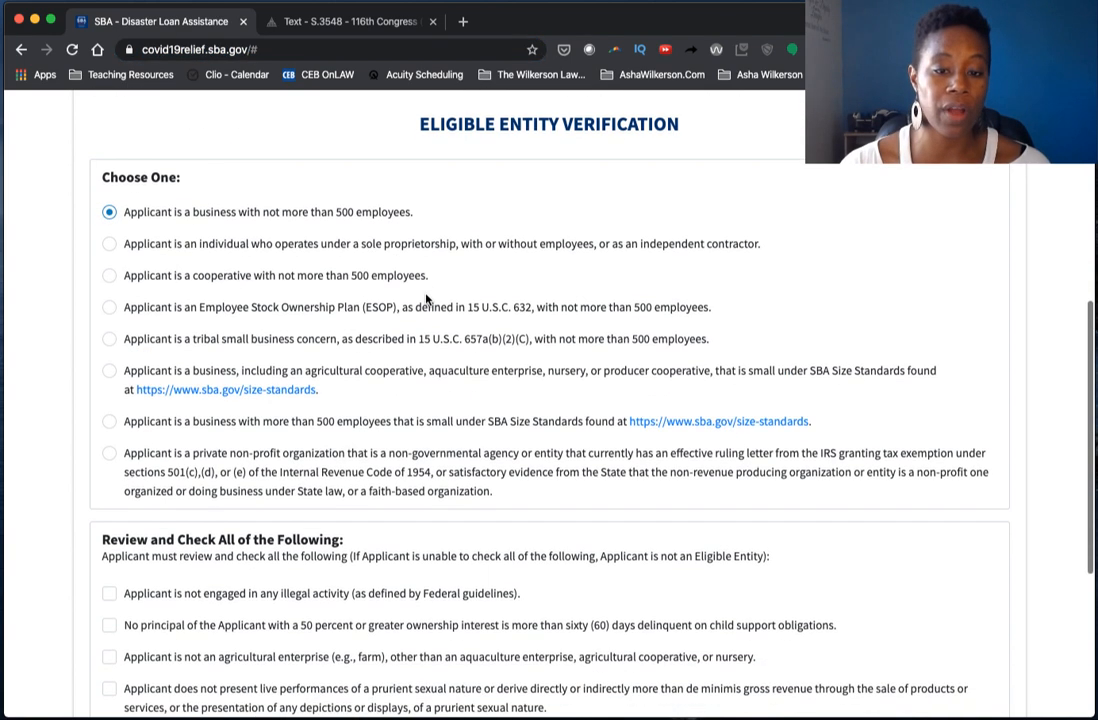
{"action": "scroll", "coordinate": [427, 297], "scroll_direction": "down", "scroll_amount": 6}
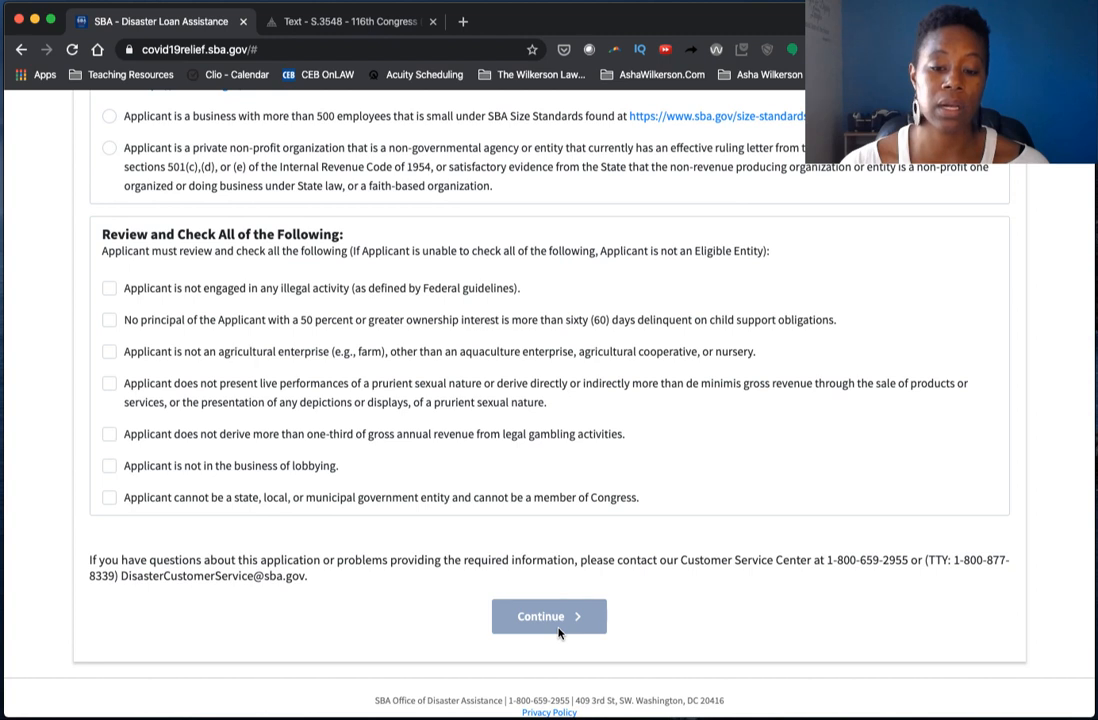
- Tick all seven eligibility statements, from no illegal activity to not a government entity, and continue
{"action": "left_click", "coordinate": [128, 293]}
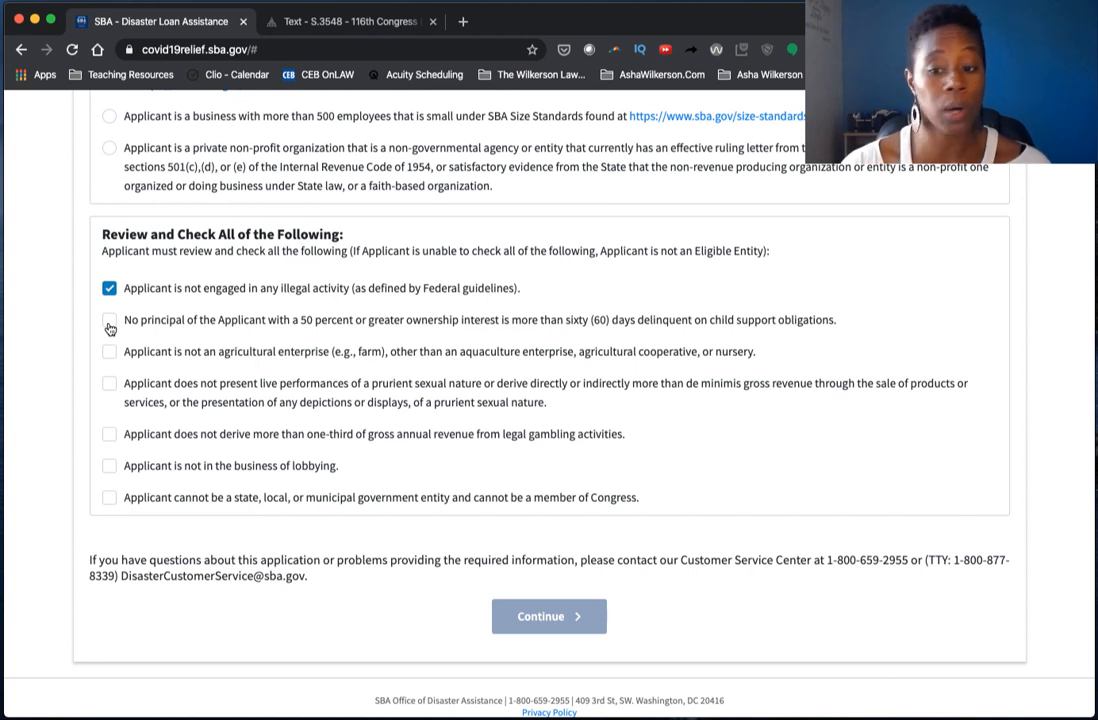
{"action": "left_click", "coordinate": [109, 323]}
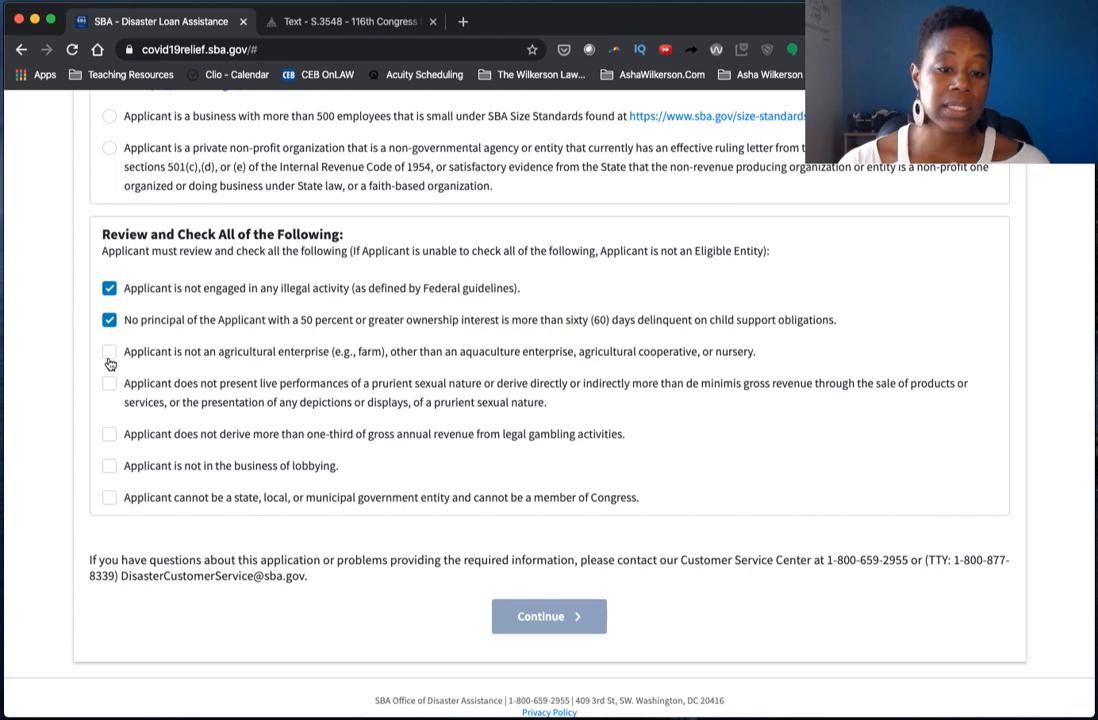
{"action": "left_click", "coordinate": [109, 352]}
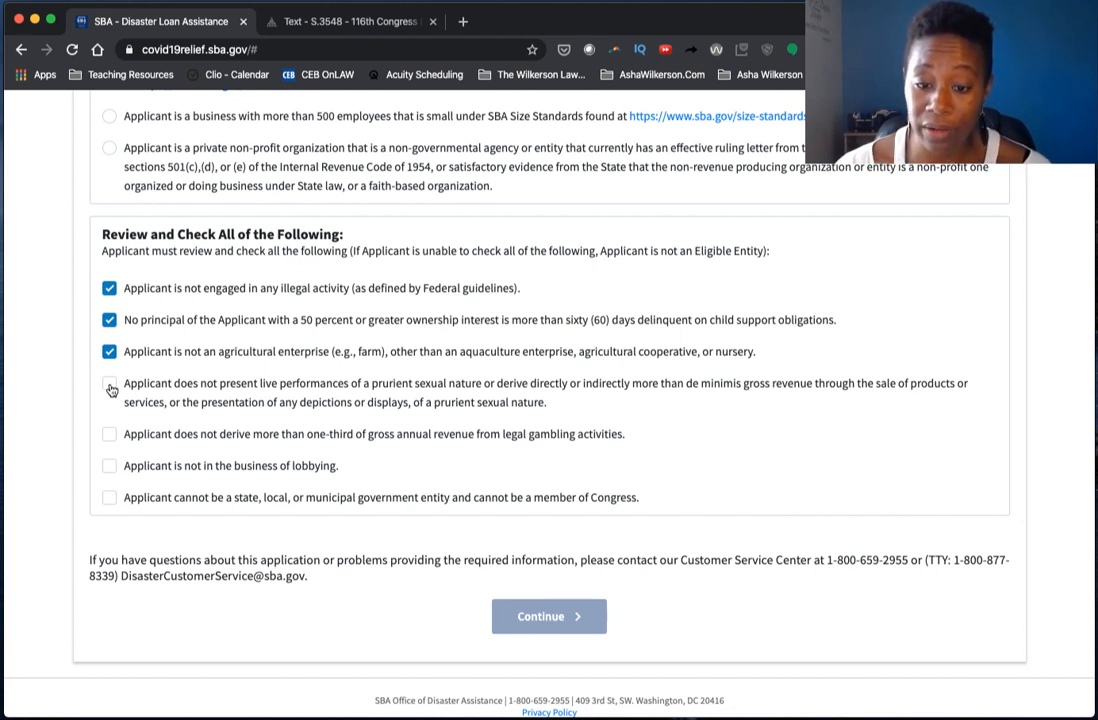
{"action": "left_click", "coordinate": [110, 388]}
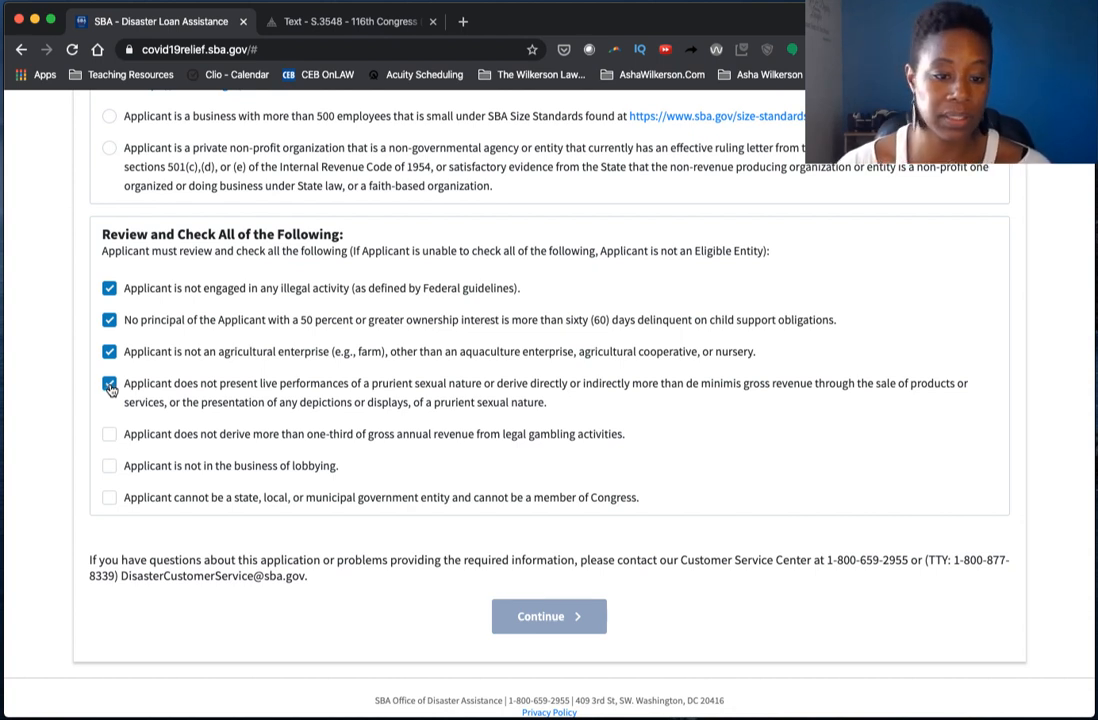
{"action": "left_click", "coordinate": [110, 437]}
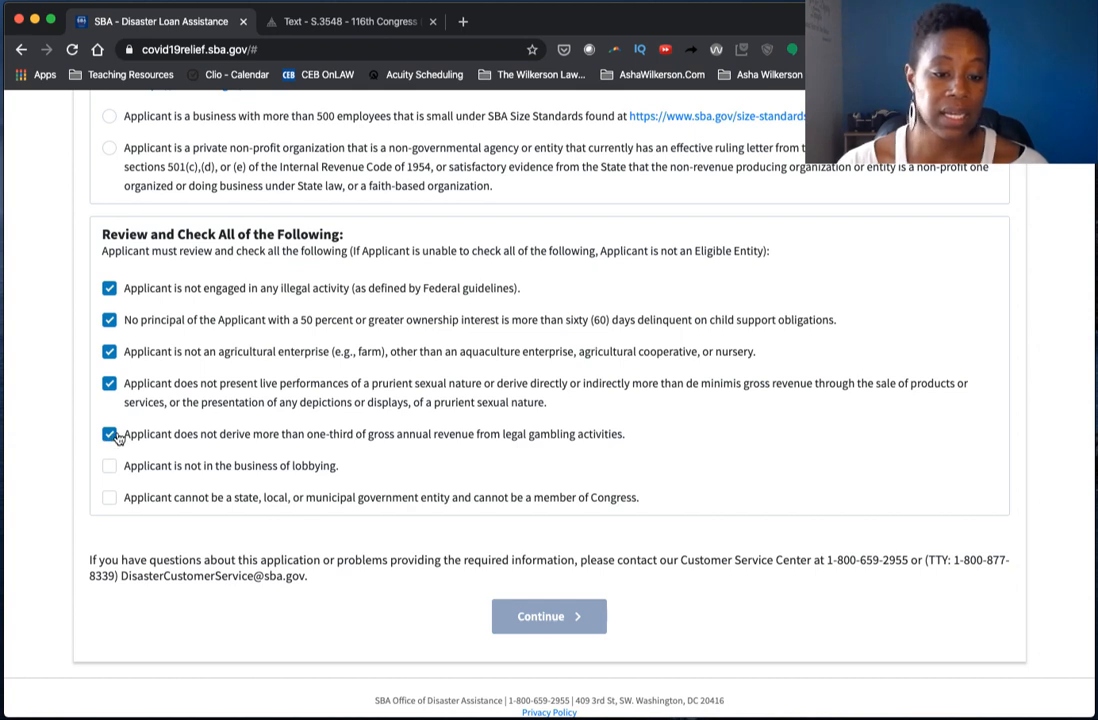
{"action": "left_click", "coordinate": [111, 468]}
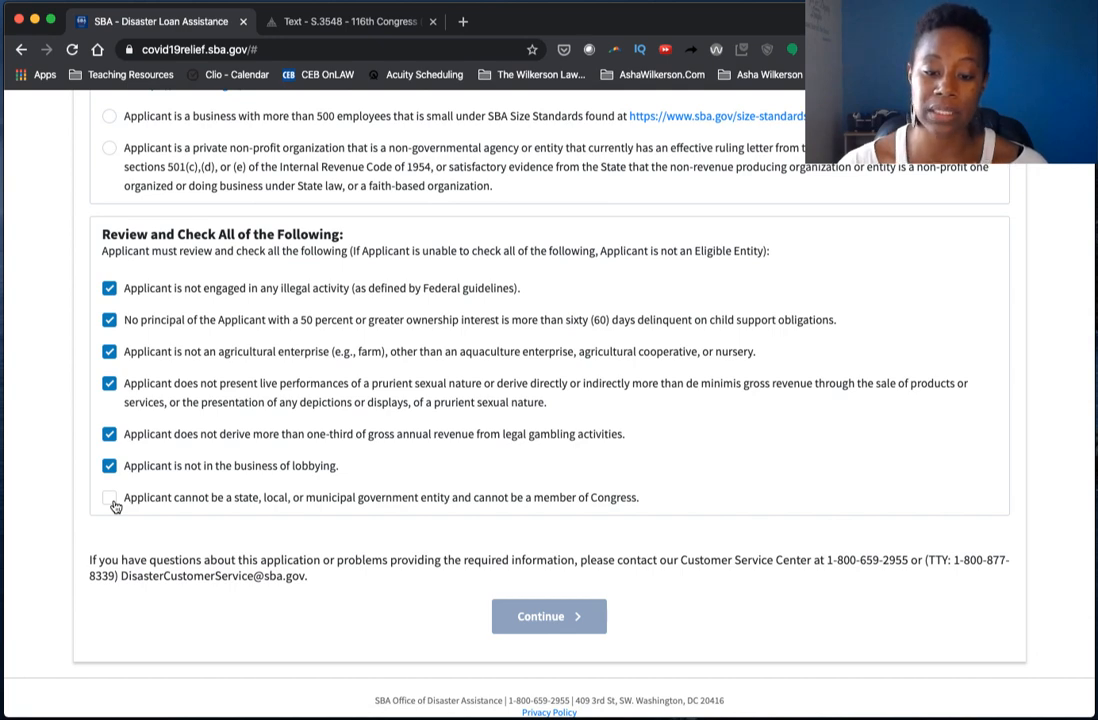
{"action": "left_click", "coordinate": [111, 500]}
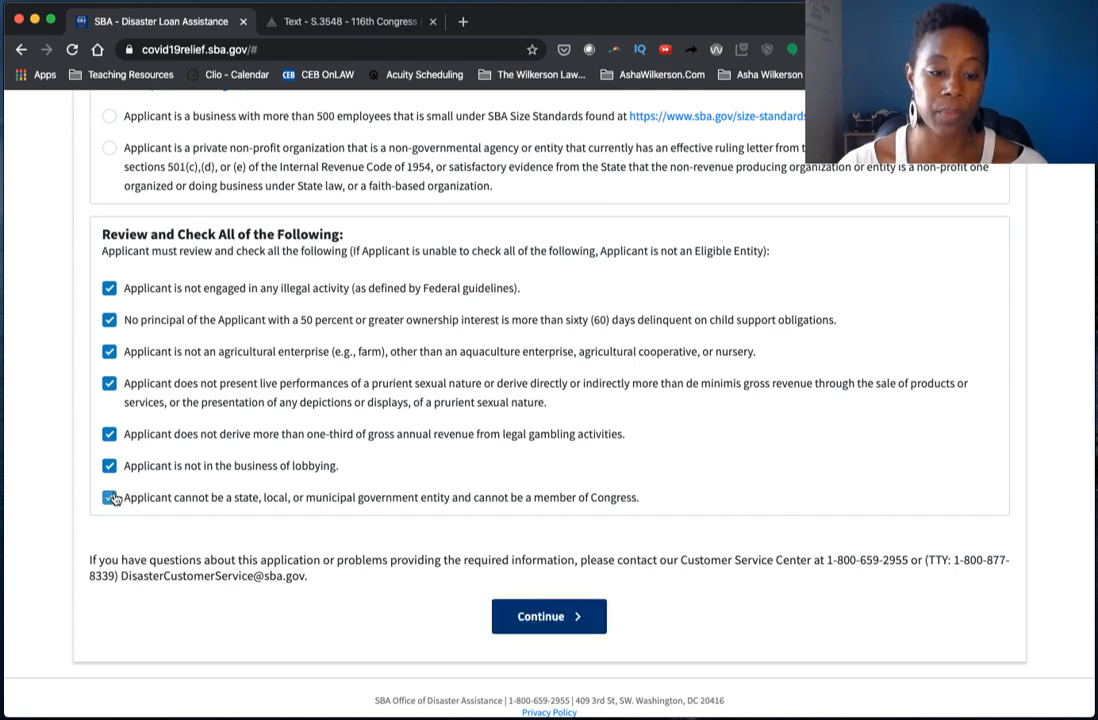
{"action": "left_click", "coordinate": [580, 618]}
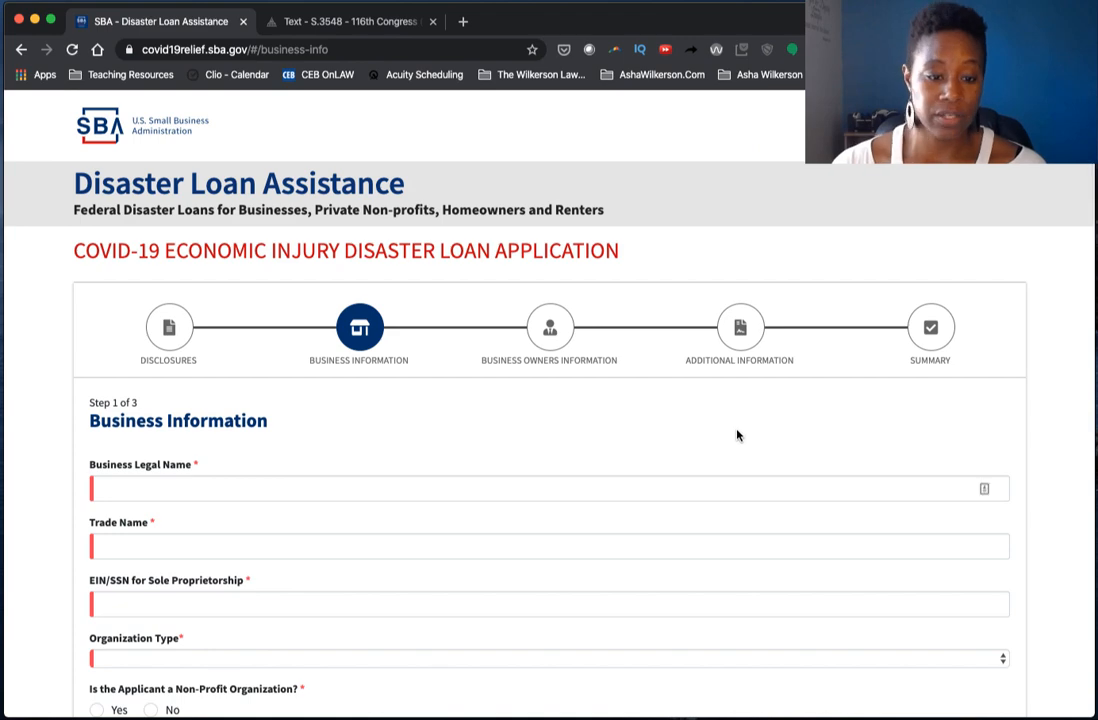
- Fill the business legal and trade names from saved autofill details
{"action": "scroll", "coordinate": [730, 432], "scroll_direction": "down", "scroll_amount": 3}
{"action": "left_click", "coordinate": [556, 374]}
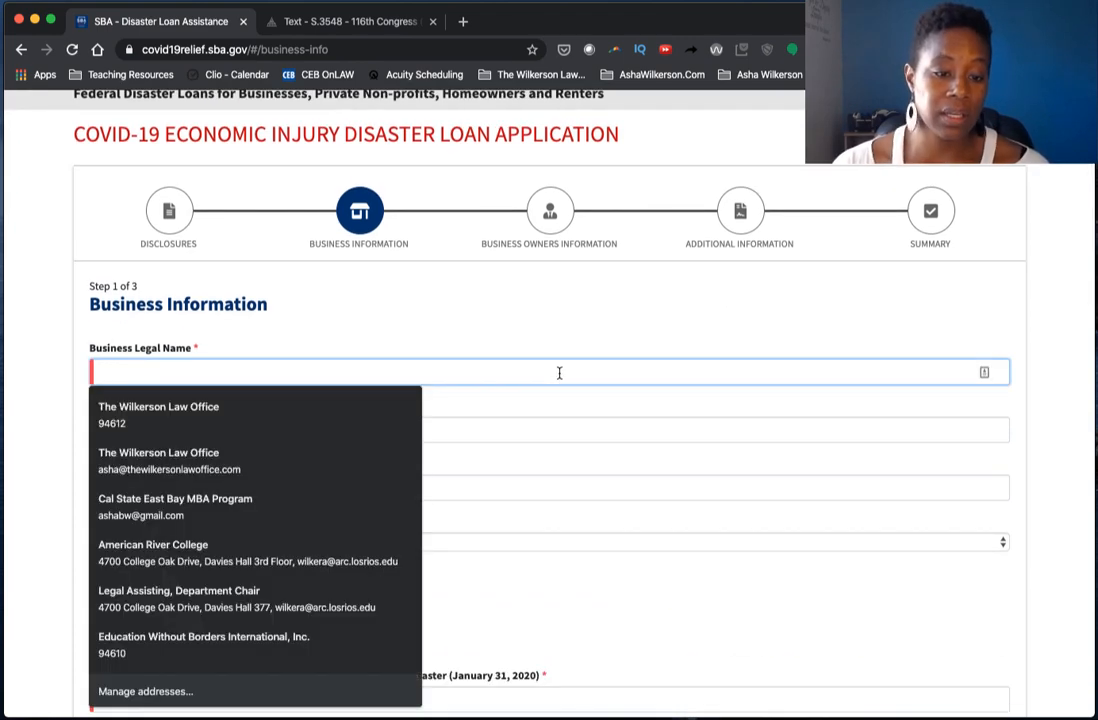
{"action": "left_click", "coordinate": [596, 336]}
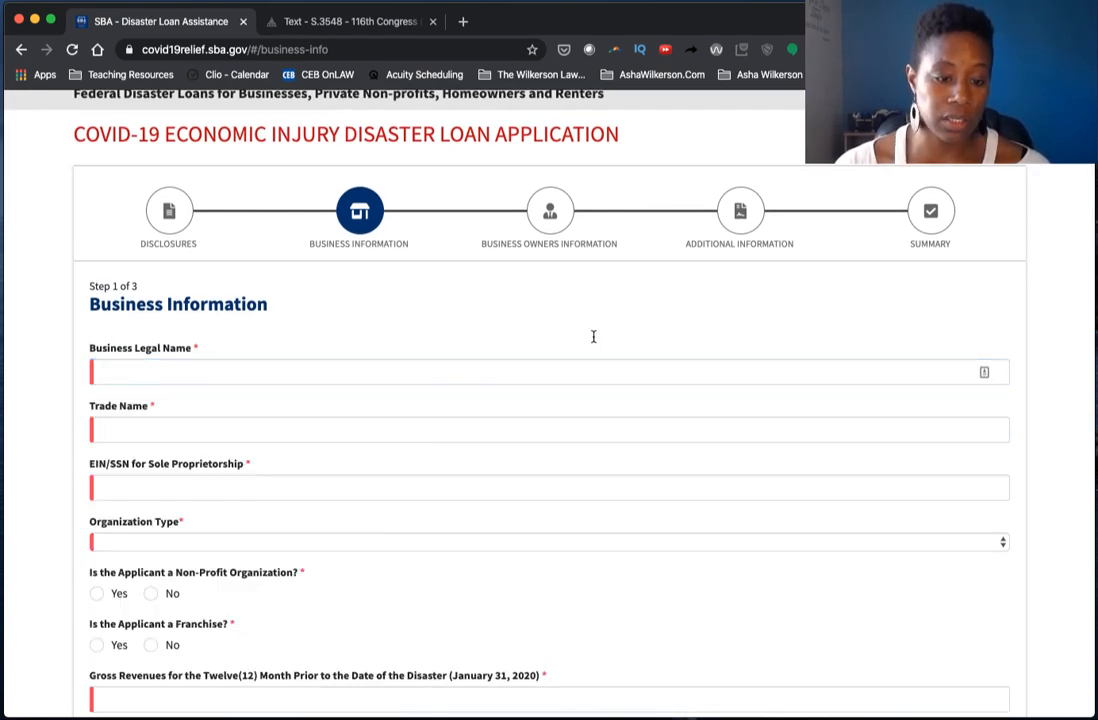
{"action": "left_click", "coordinate": [537, 373]}
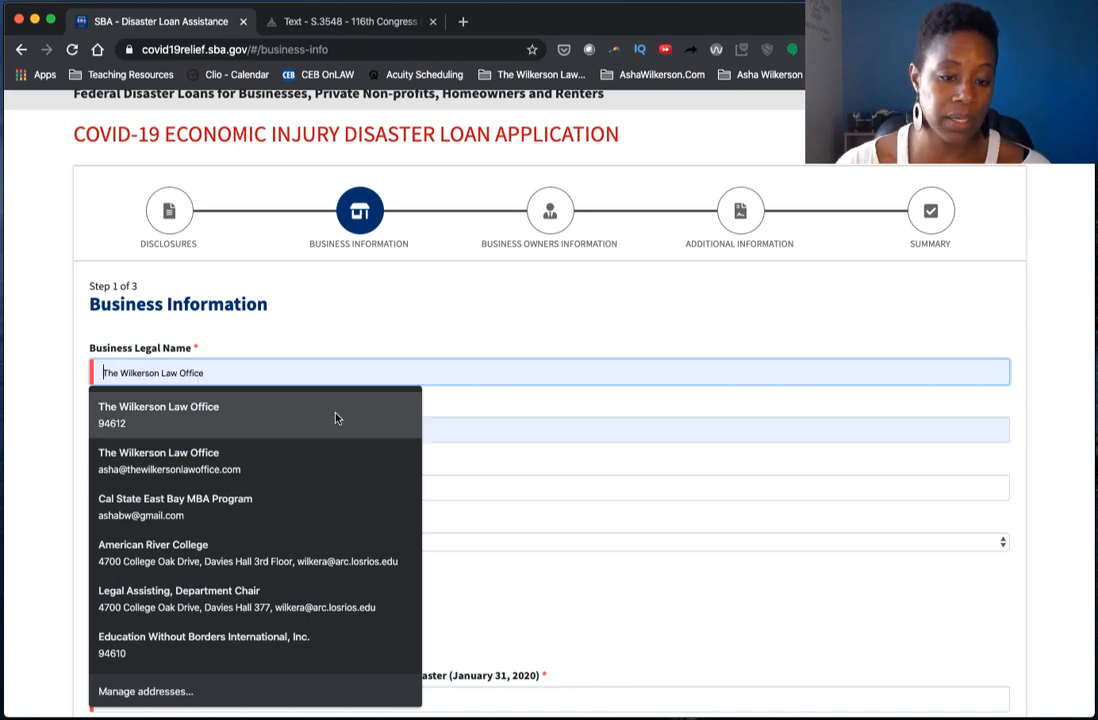
{"action": "left_click", "coordinate": [310, 410]}
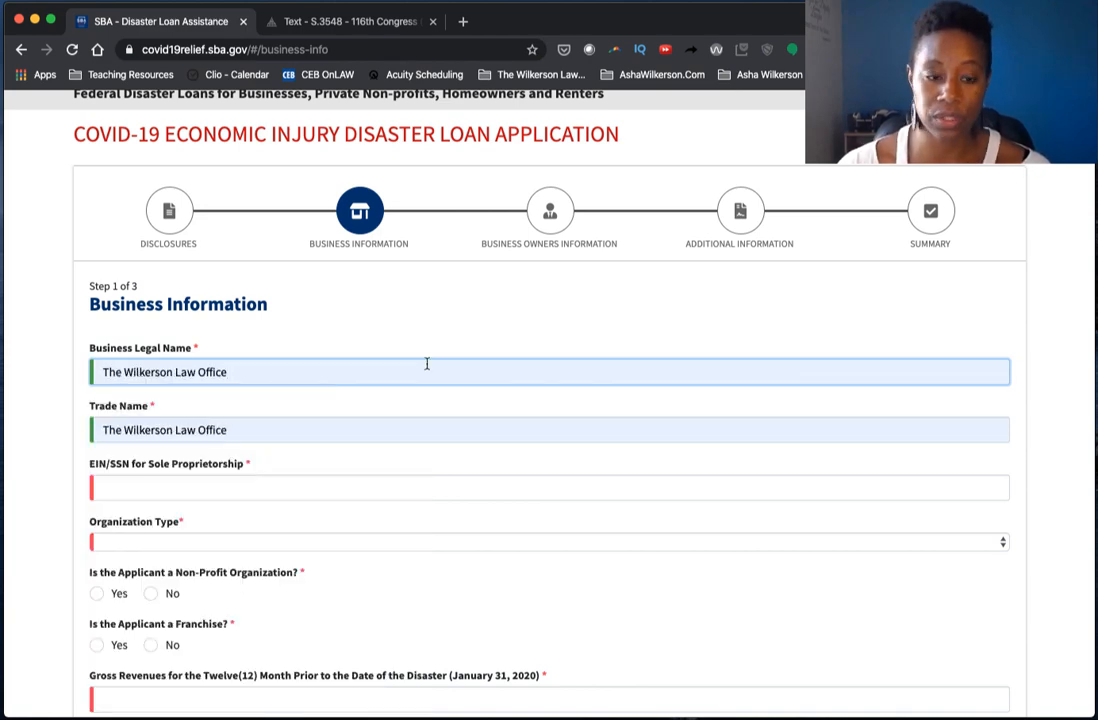
- Enter the business's EIN
{"action": "scroll", "coordinate": [427, 364], "scroll_direction": "down", "scroll_amount": 2}
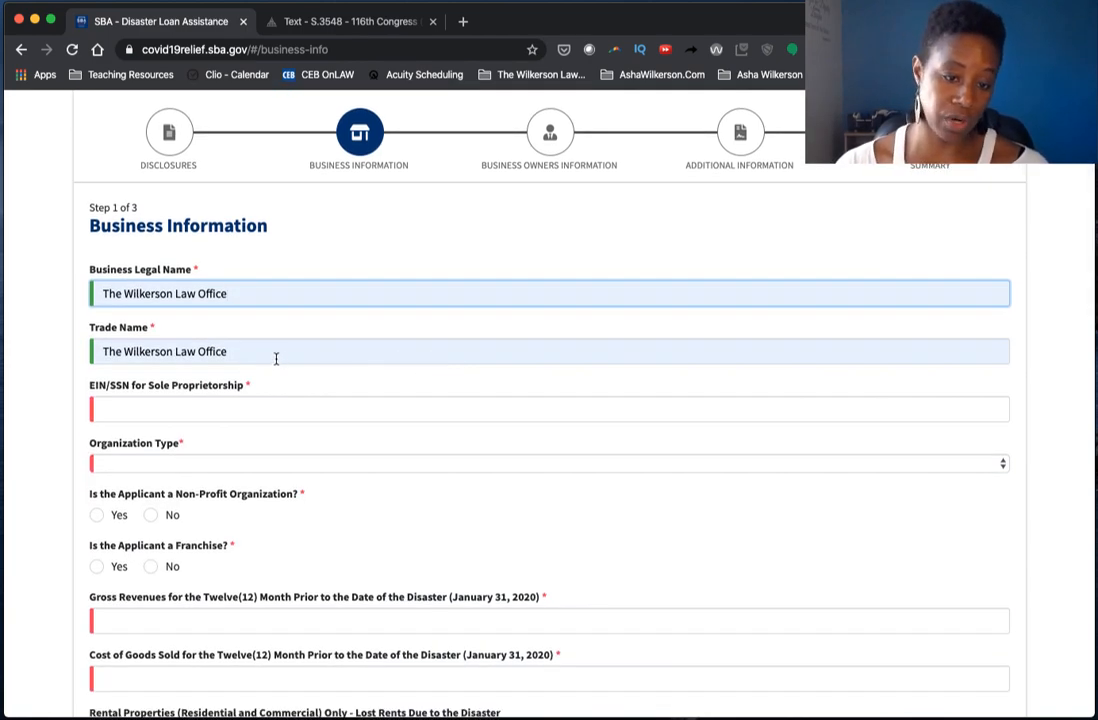
{"action": "left_click", "coordinate": [248, 413]}
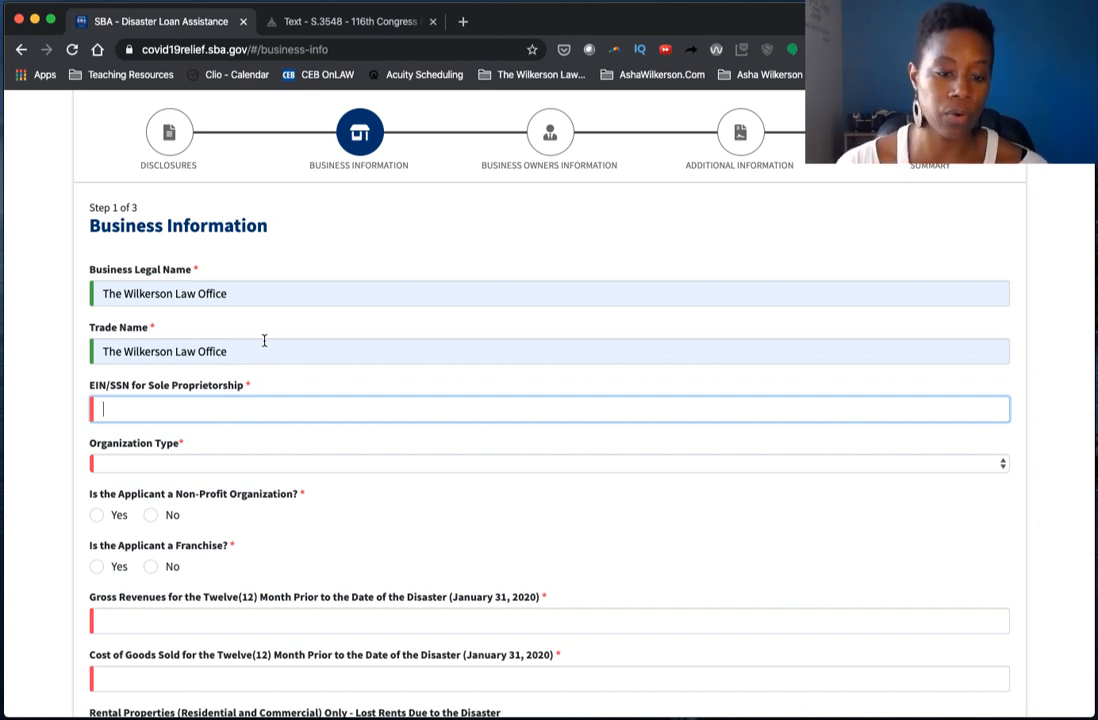
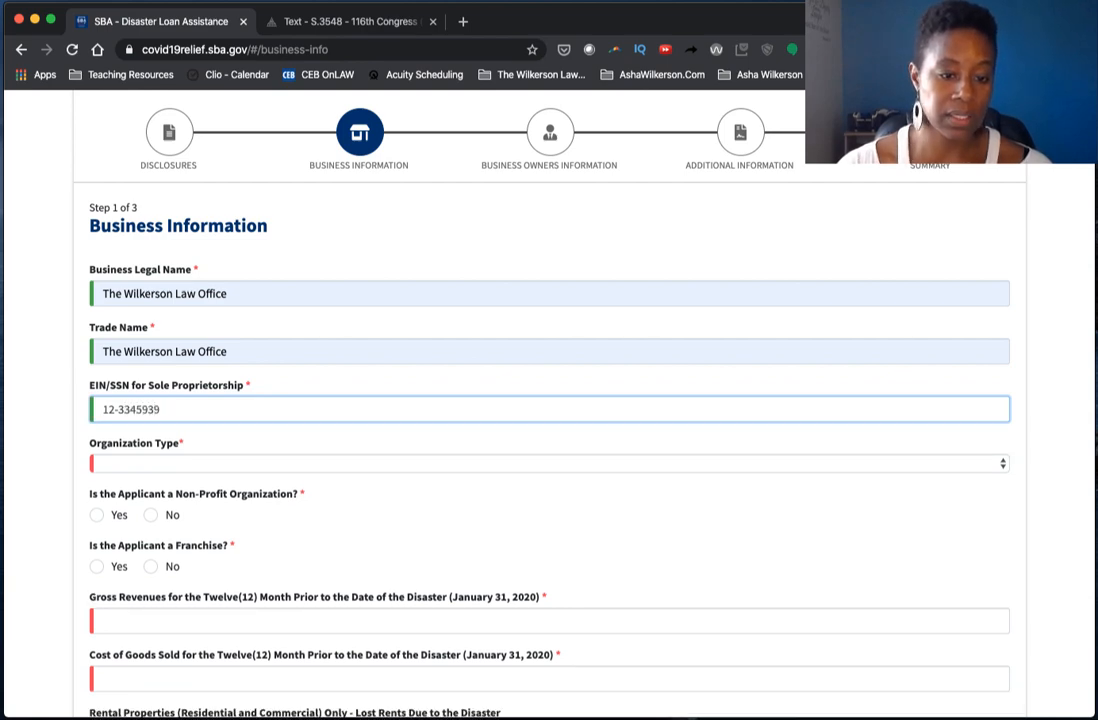
- Set organization type to C-Corporation and answer No to non-profit and franchise
{"action": "scroll", "coordinate": [268, 355], "scroll_direction": "down", "scroll_amount": 2}
{"action": "left_click", "coordinate": [271, 366]}
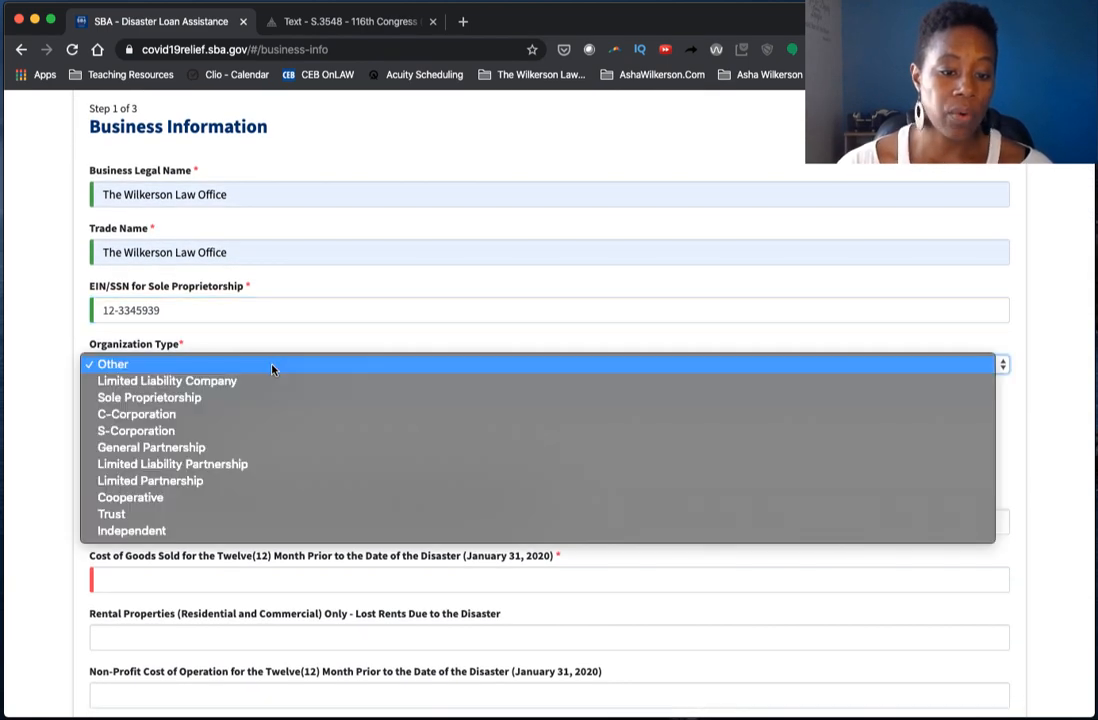
{"action": "left_click", "coordinate": [258, 415]}
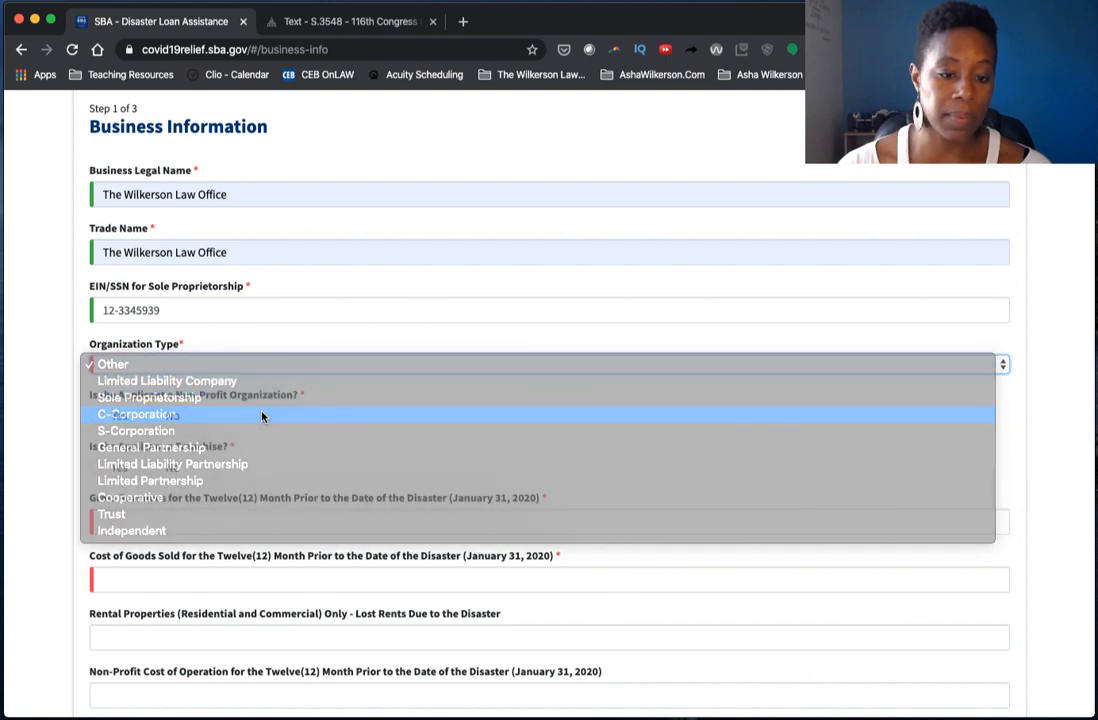
{"action": "scroll", "coordinate": [308, 334], "scroll_direction": "down", "scroll_amount": 1}
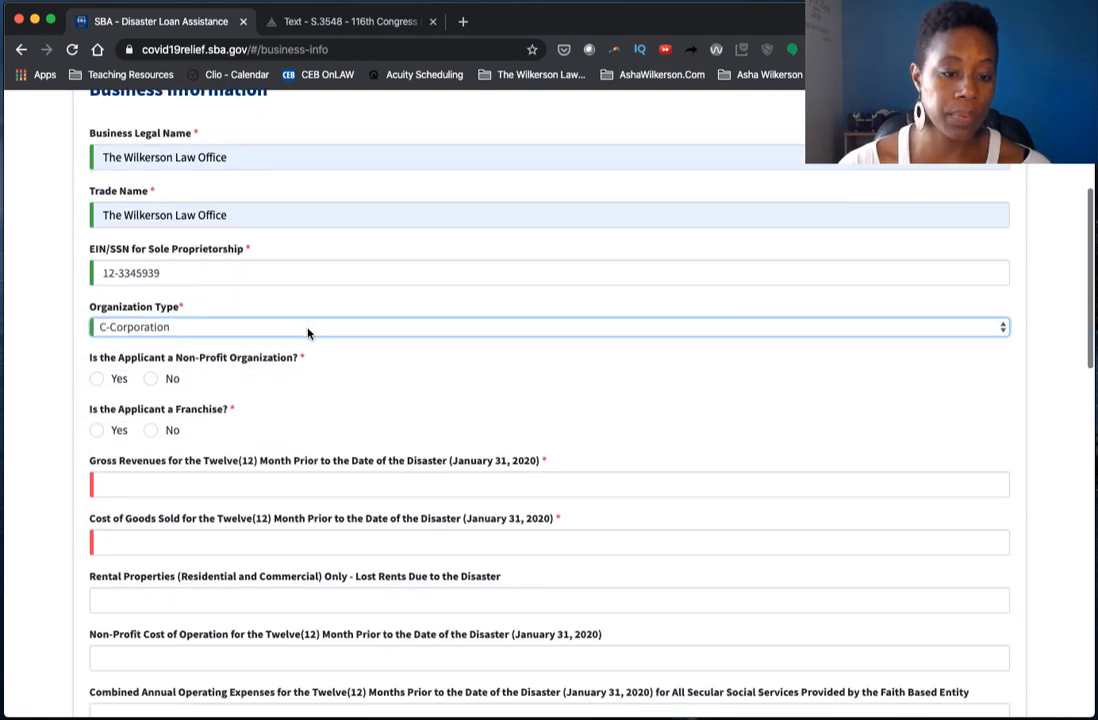
{"action": "left_click", "coordinate": [151, 380]}
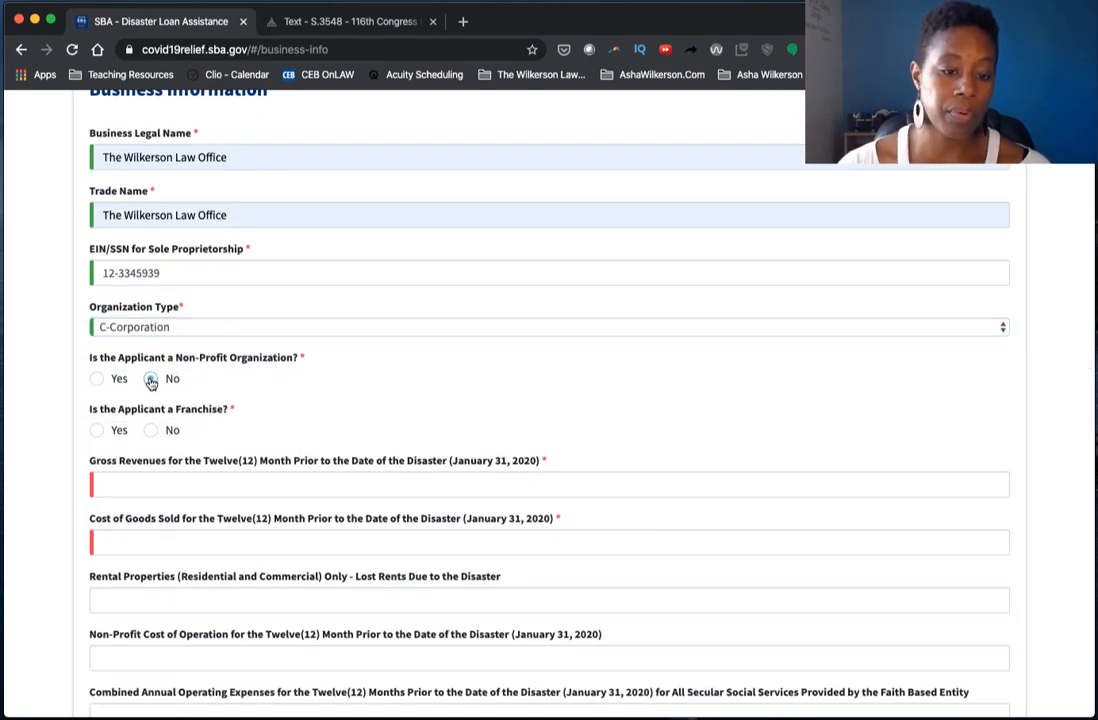
{"action": "left_click", "coordinate": [151, 431]}
{"action": "scroll", "coordinate": [323, 372], "scroll_direction": "down", "scroll_amount": 1}
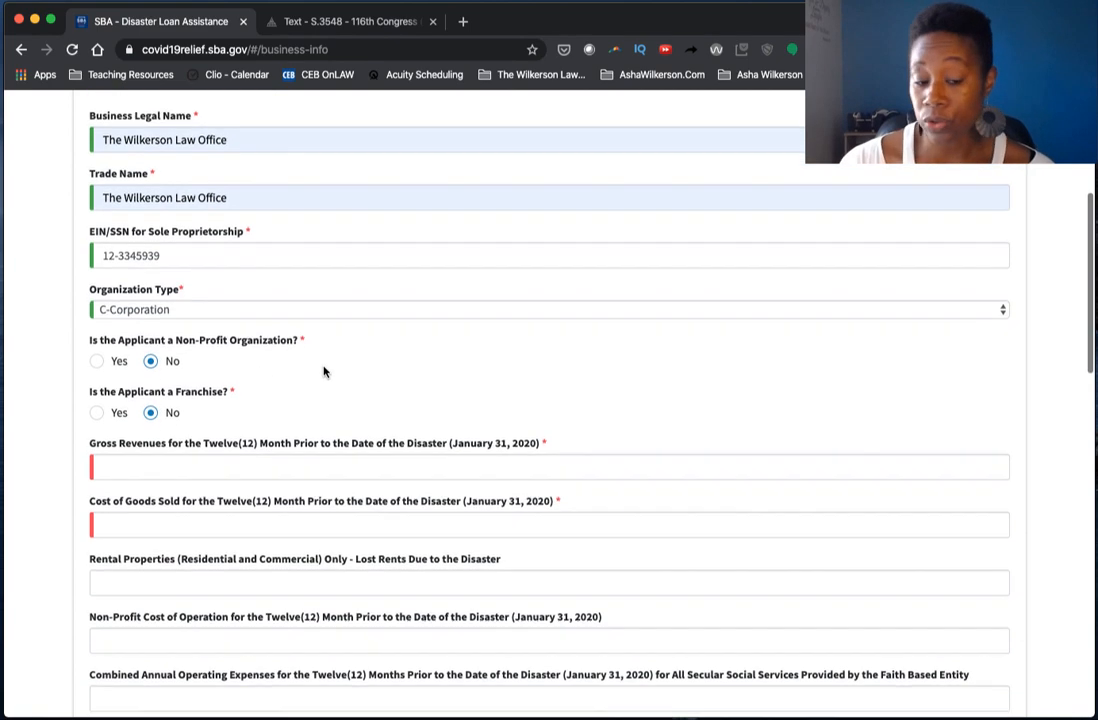
{"action": "scroll", "coordinate": [323, 372], "scroll_direction": "down", "scroll_amount": 3}
{"action": "left_click", "coordinate": [266, 378]}
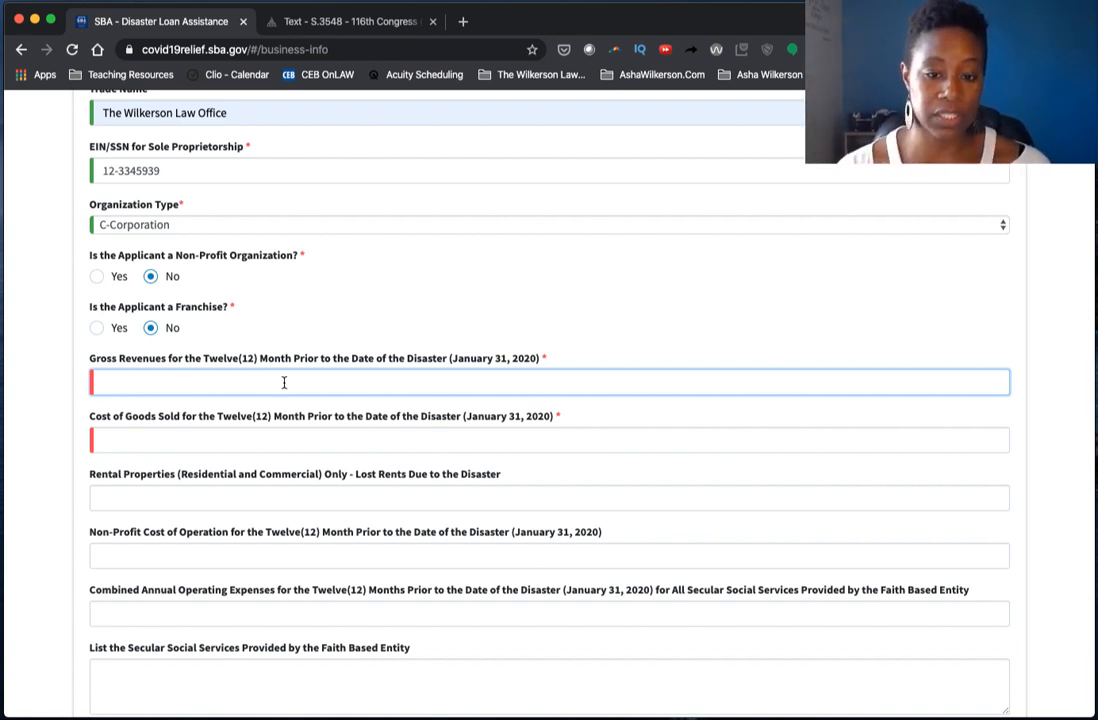
- Enter 90000 gross revenues, 45000 cost of goods sold and 20,000 combined operating expenses
{"action": "type", "text": "90000"}
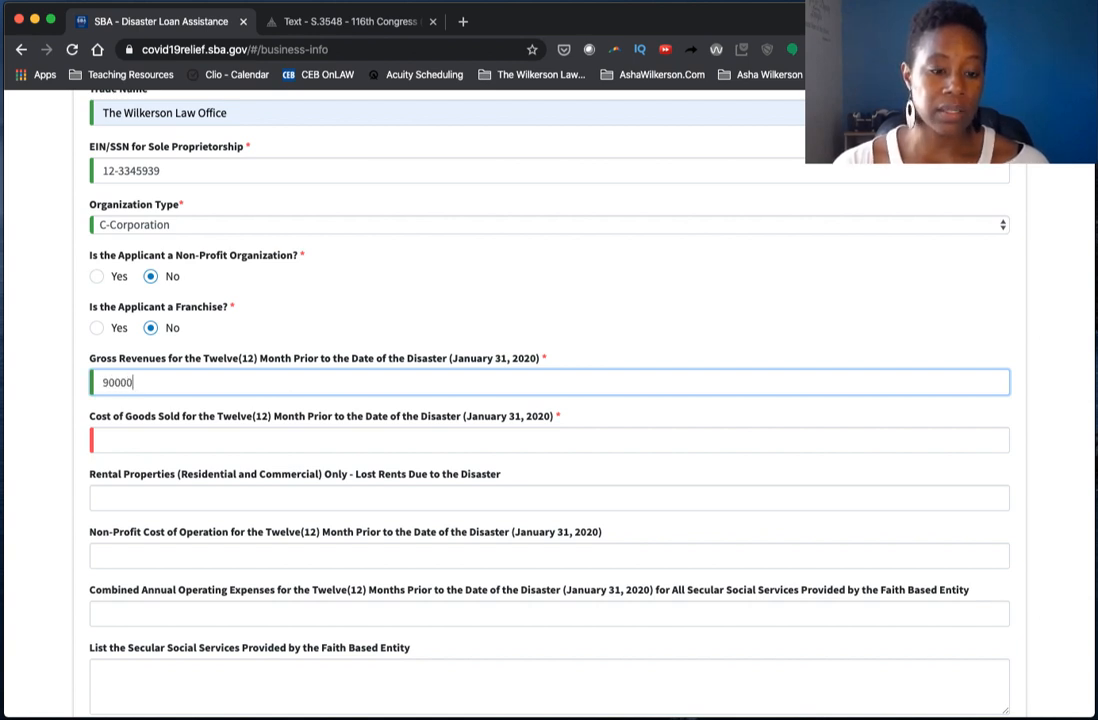
{"action": "key", "text": "Tab"}
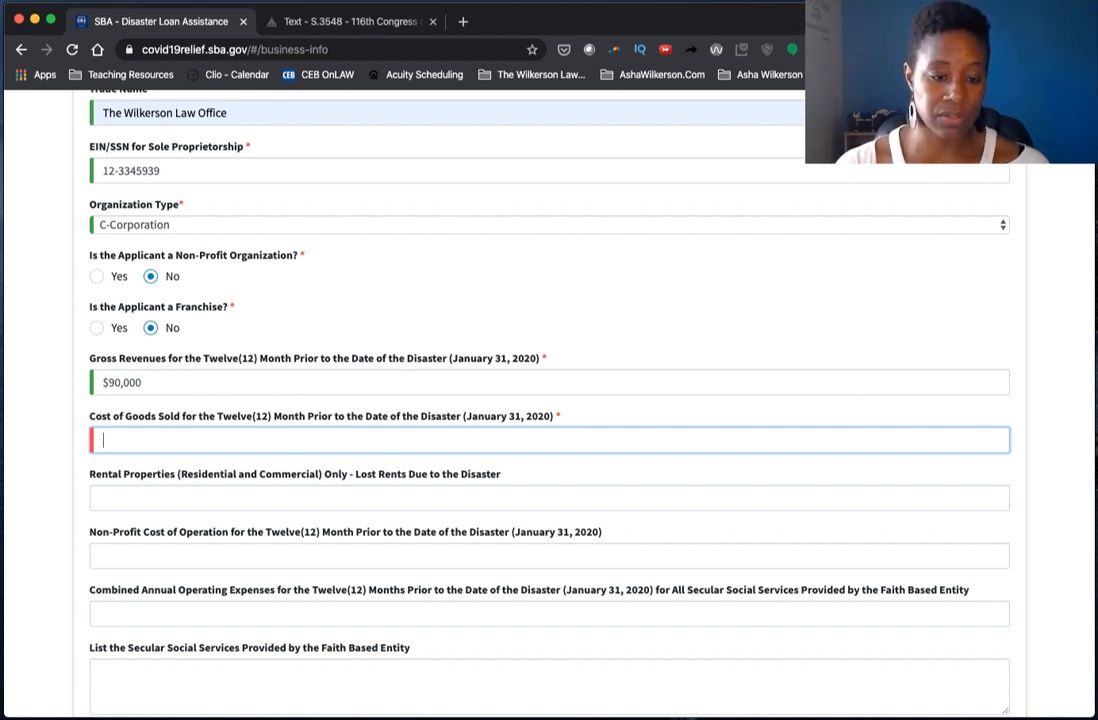
{"action": "type", "text": "45000"}
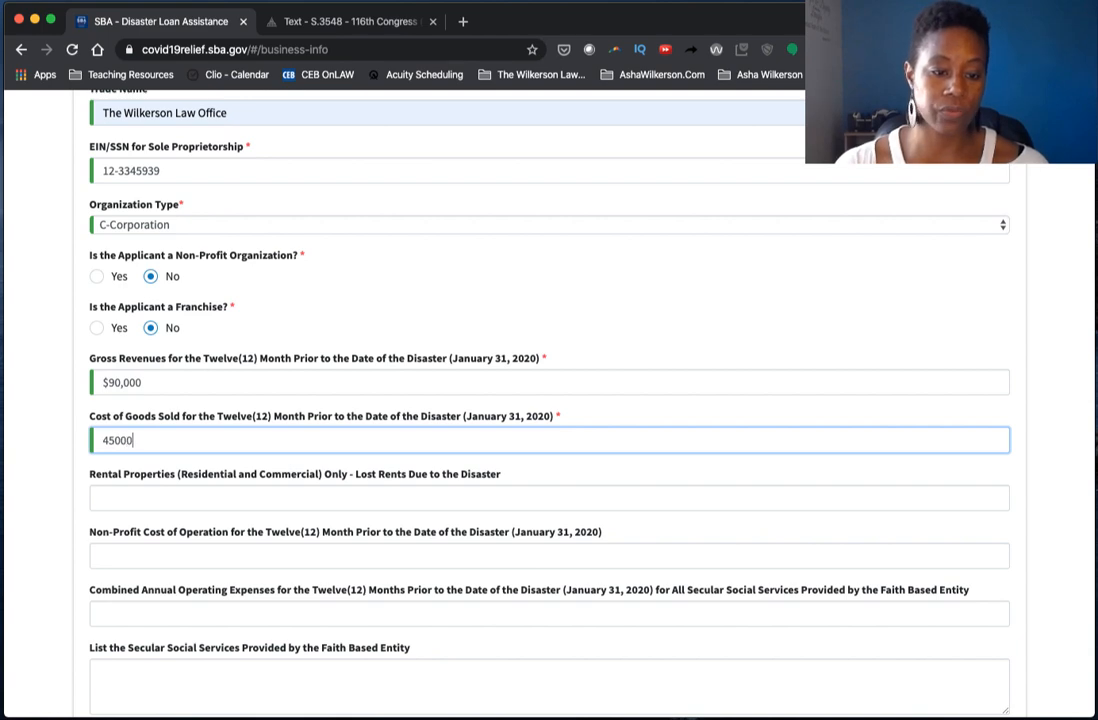
{"action": "key", "text": "Tab"}
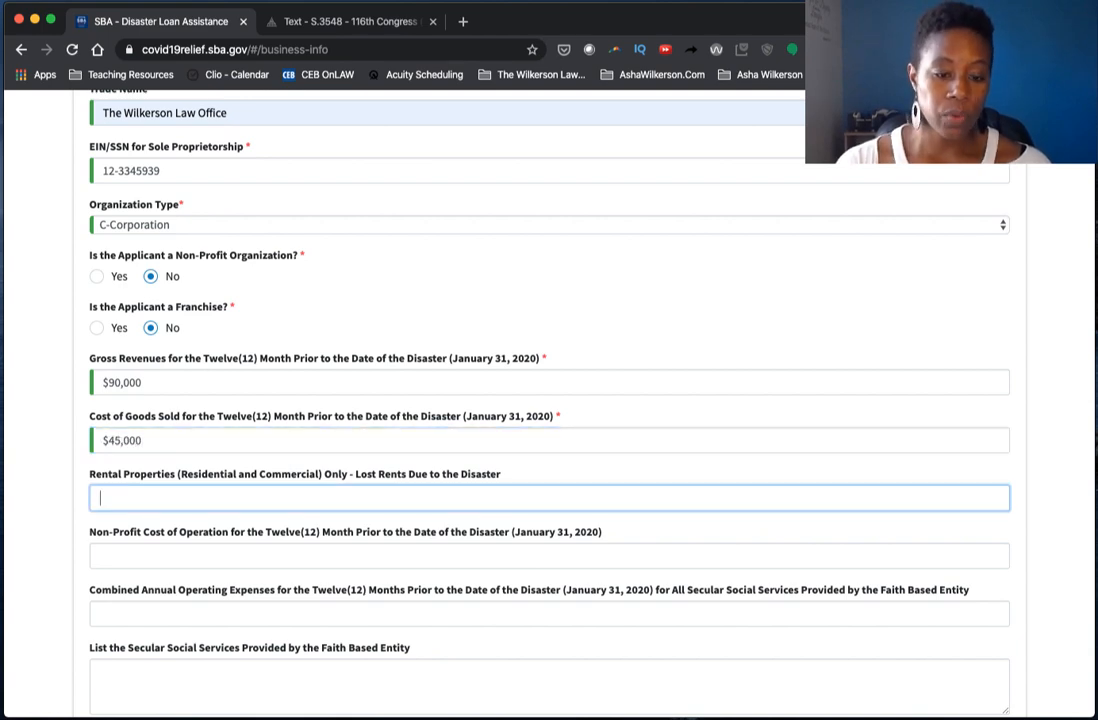
{"action": "scroll", "coordinate": [304, 387], "scroll_direction": "down", "scroll_amount": 2}
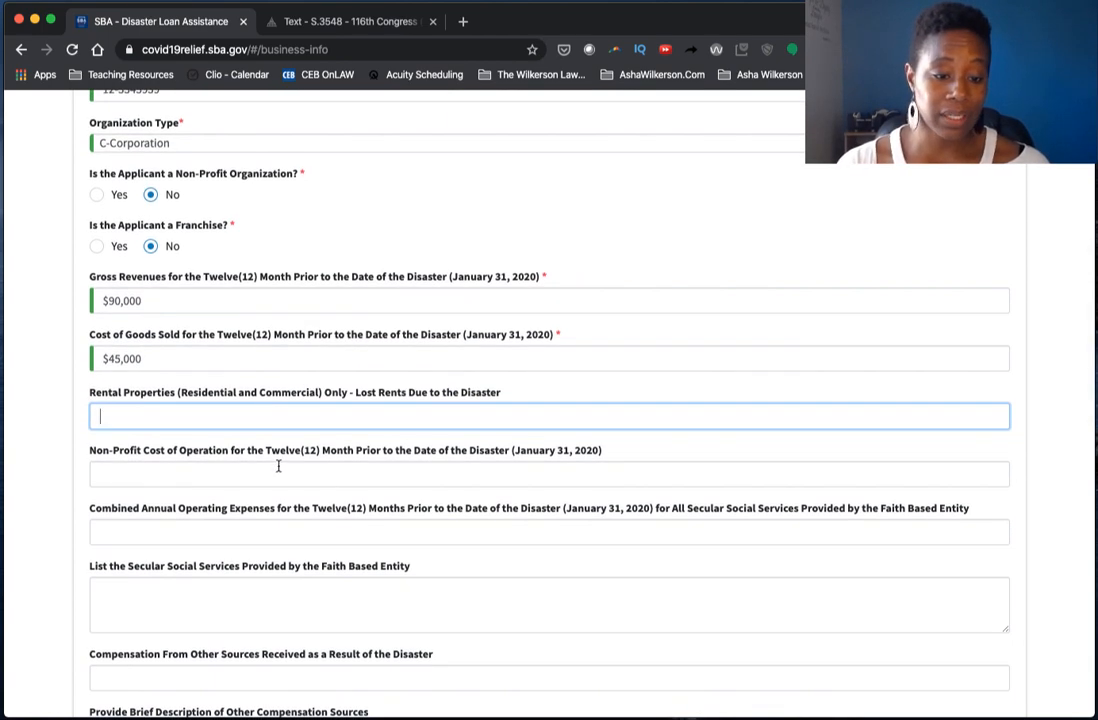
{"action": "scroll", "coordinate": [278, 465], "scroll_direction": "down", "scroll_amount": 1}
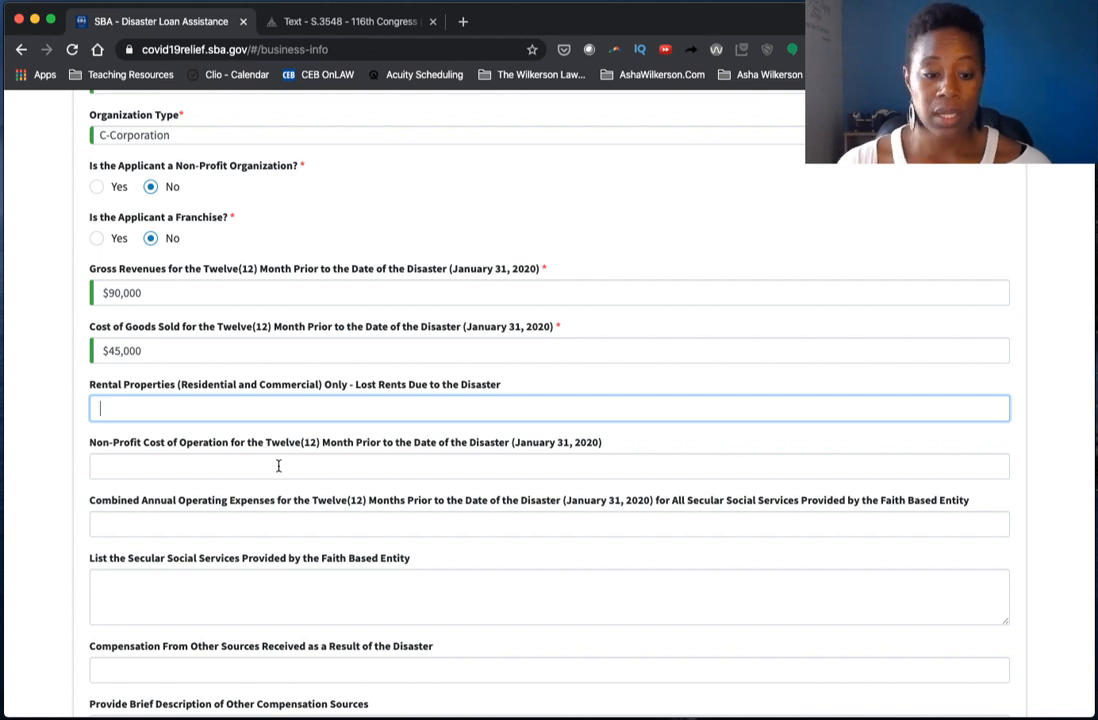
{"action": "left_click", "coordinate": [288, 527]}
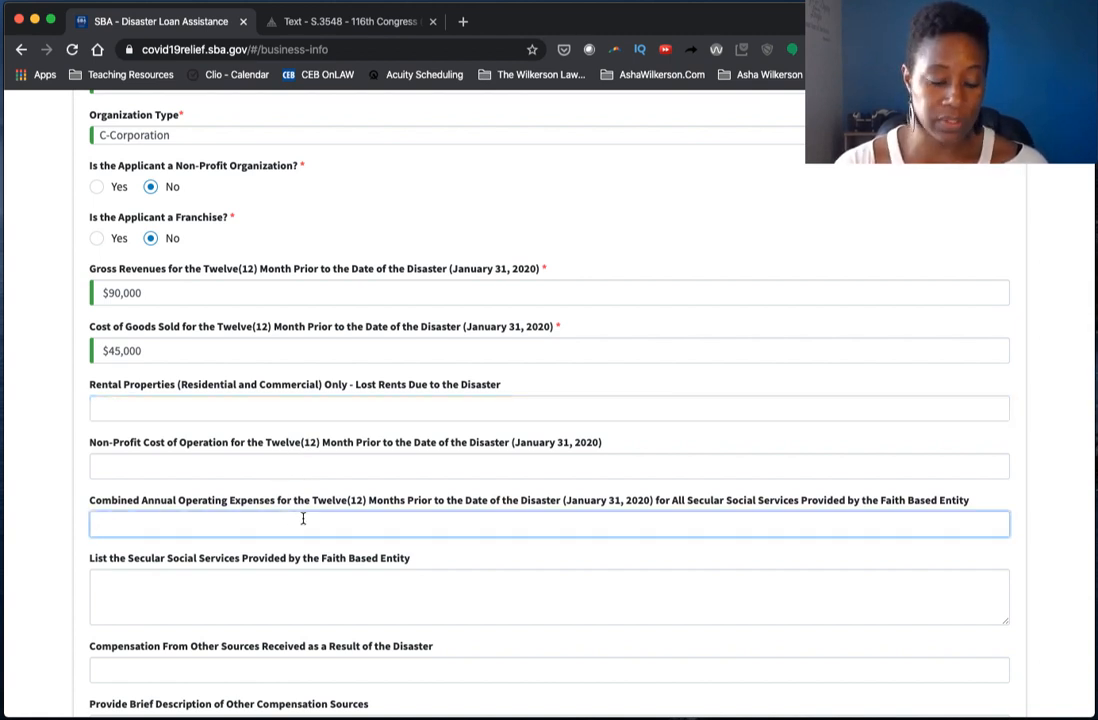
{"action": "type", "text": "20,000"}
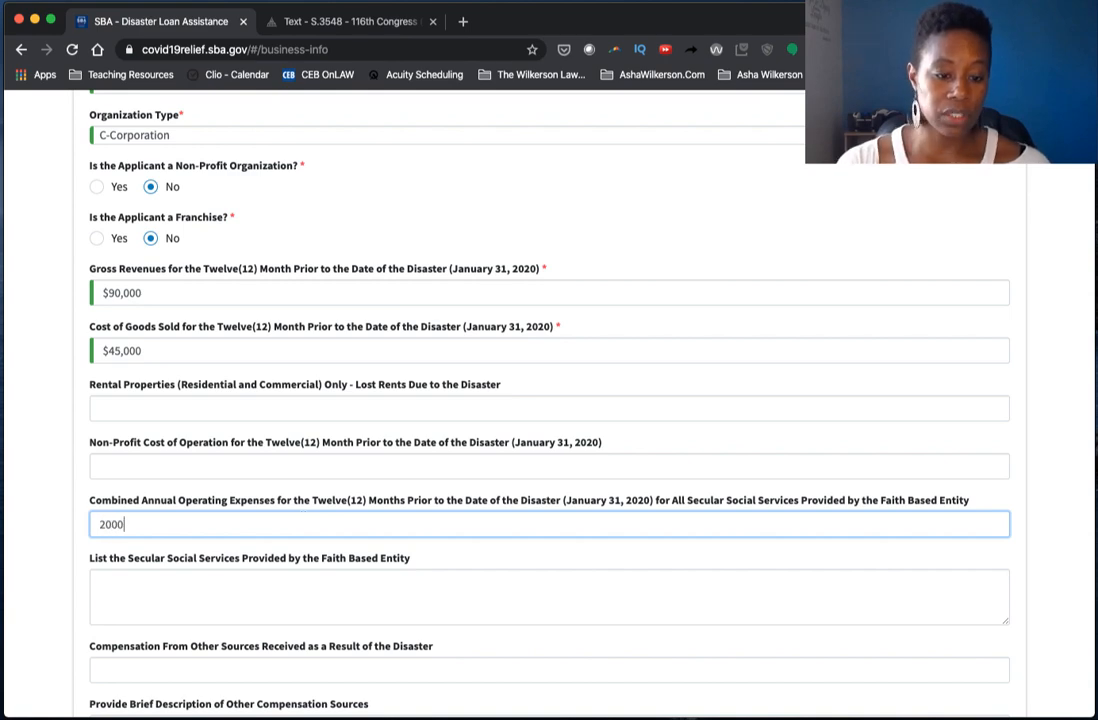
{"action": "key", "text": "Tab"}
{"action": "scroll", "coordinate": [299, 502], "scroll_direction": "down", "scroll_amount": 3}
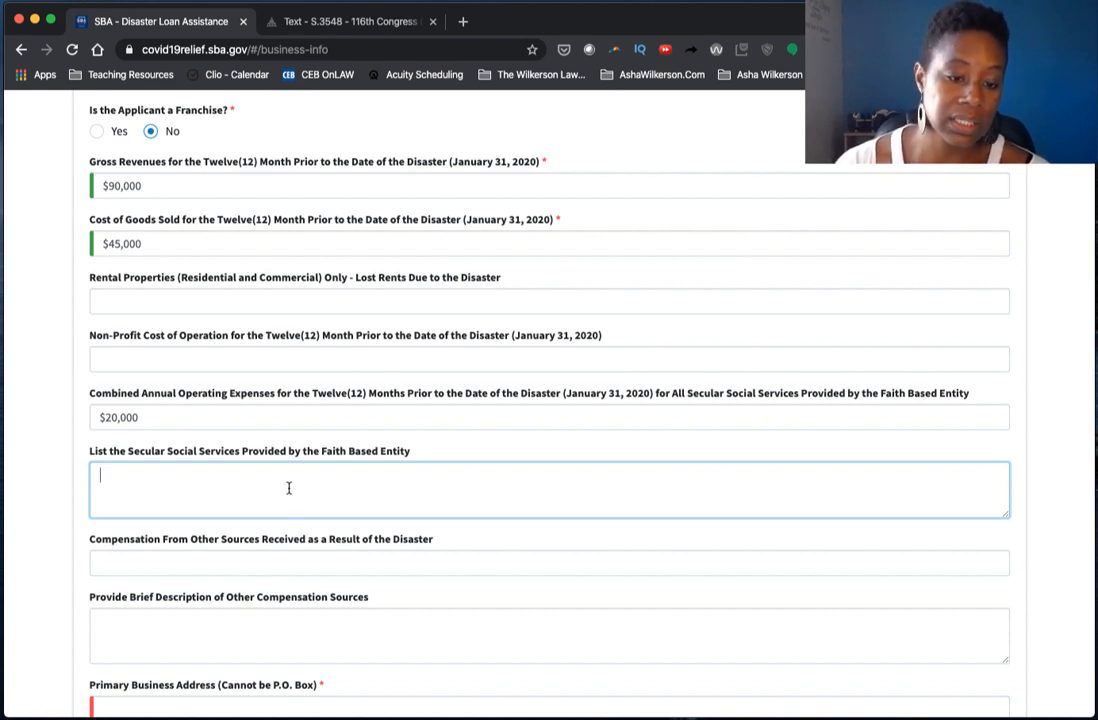
{"action": "scroll", "coordinate": [288, 488], "scroll_direction": "down", "scroll_amount": 2}
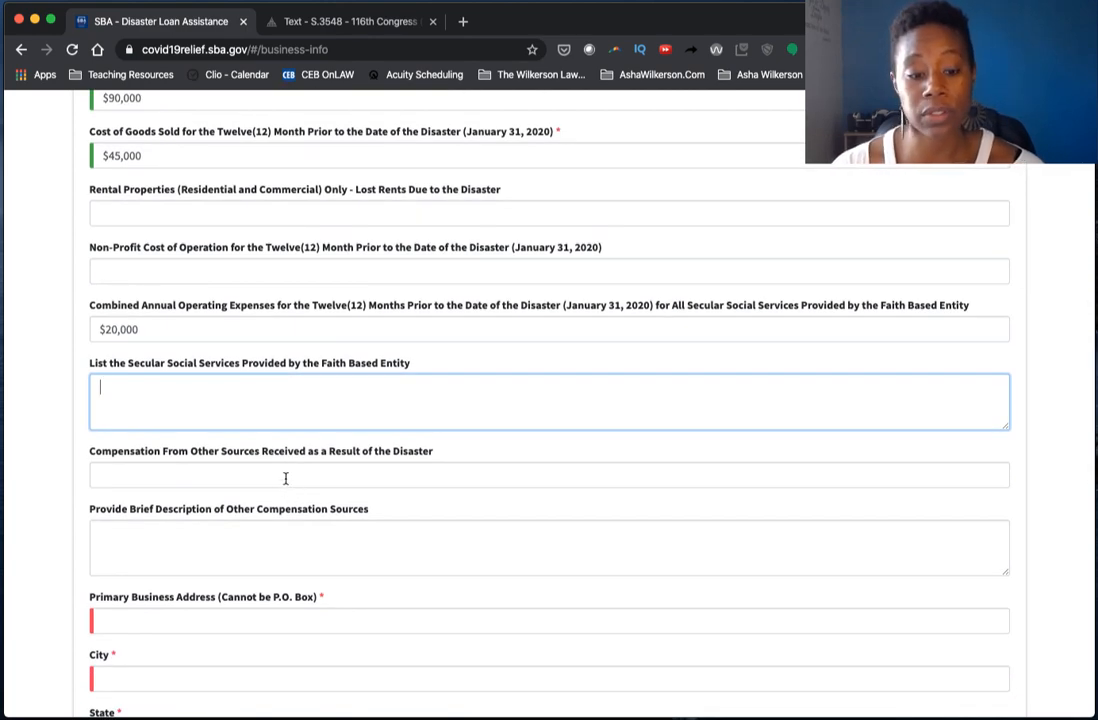
- Fill the business address, city, state, county and zip from a saved autofill address
{"action": "scroll", "coordinate": [286, 478], "scroll_direction": "down", "scroll_amount": 3}
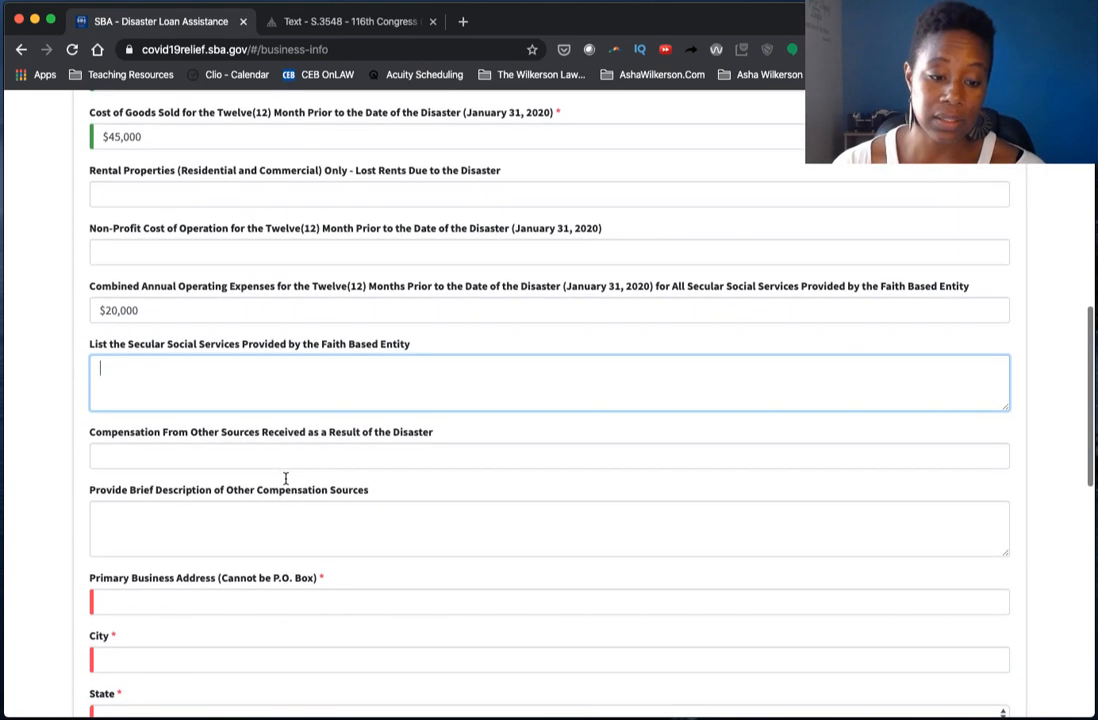
{"action": "left_click", "coordinate": [273, 496]}
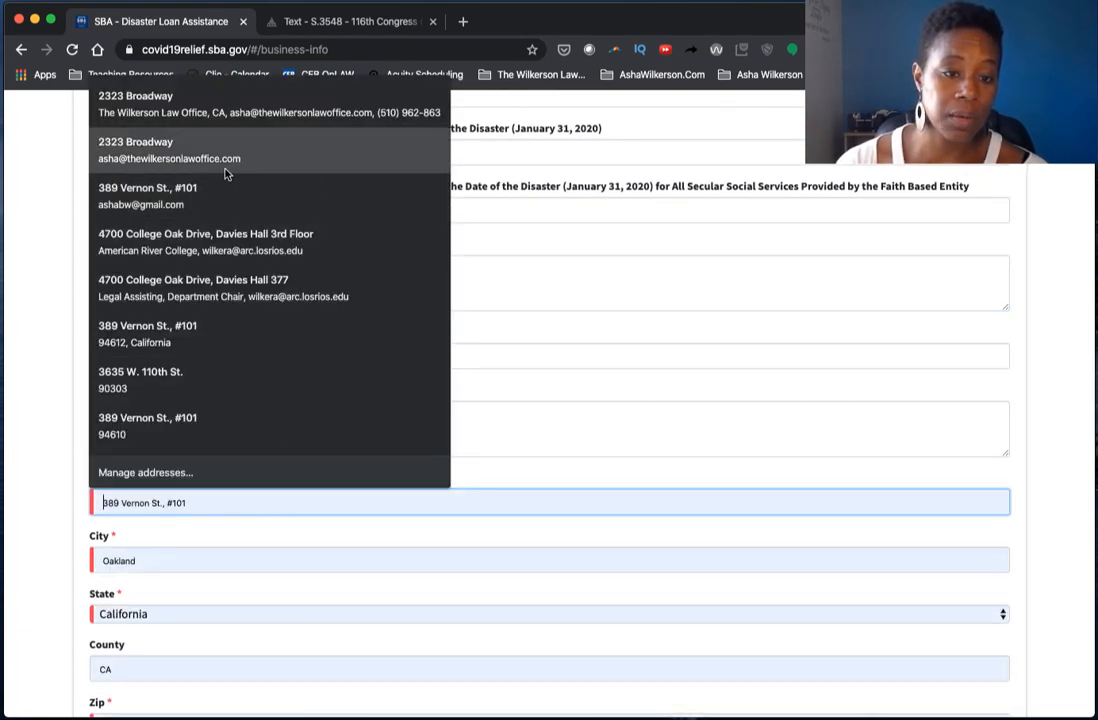
{"action": "left_click", "coordinate": [228, 171]}
{"action": "scroll", "coordinate": [424, 441], "scroll_direction": "down", "scroll_amount": 4}
{"action": "scroll", "coordinate": [424, 441], "scroll_direction": "down", "scroll_amount": 2}
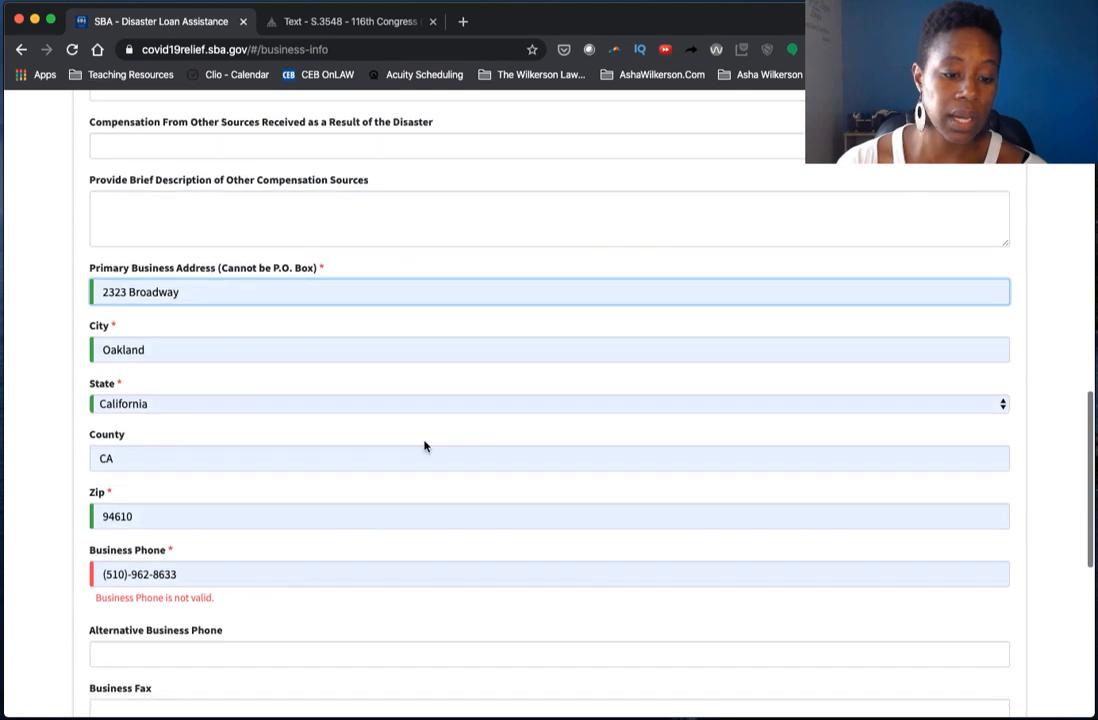
{"action": "double_click", "coordinate": [211, 507]}
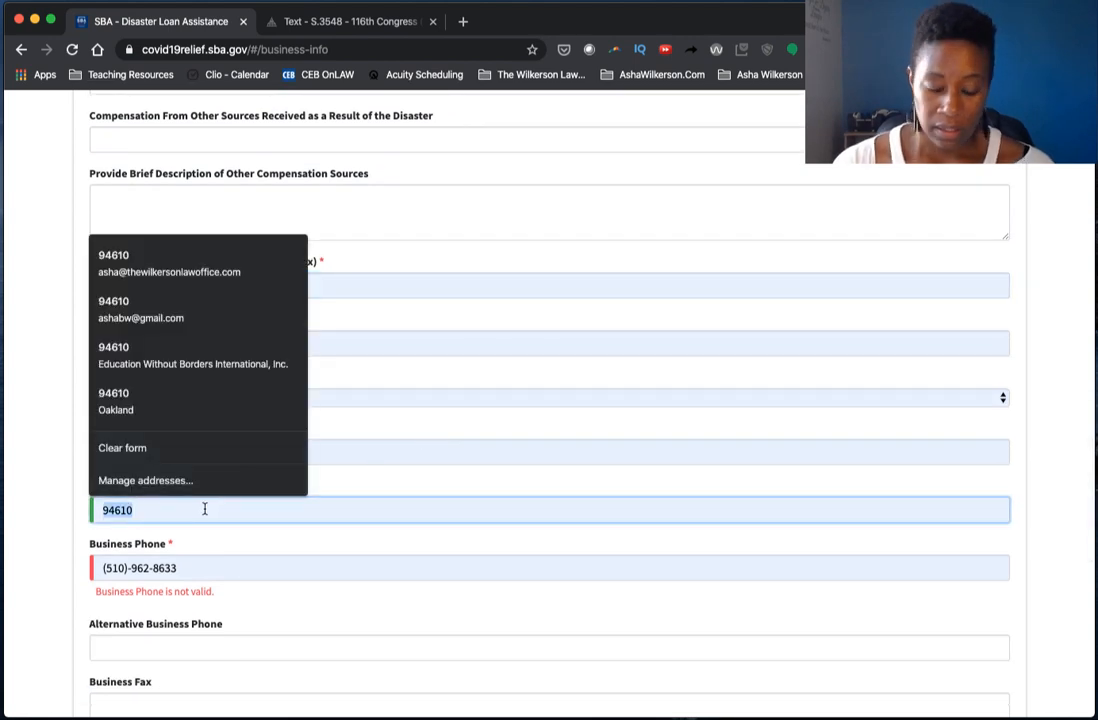
{"action": "scroll", "coordinate": [417, 534], "scroll_direction": "down", "scroll_amount": 2}
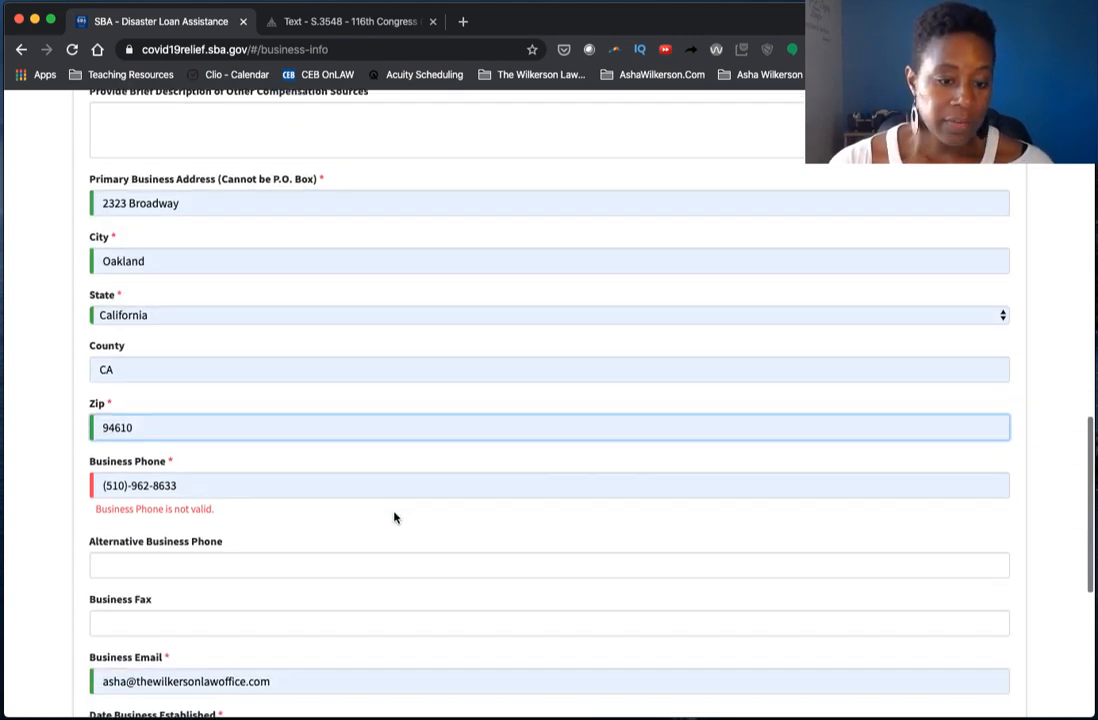
- Retype the business phone number correctly so it validates
{"action": "left_click", "coordinate": [178, 486]}
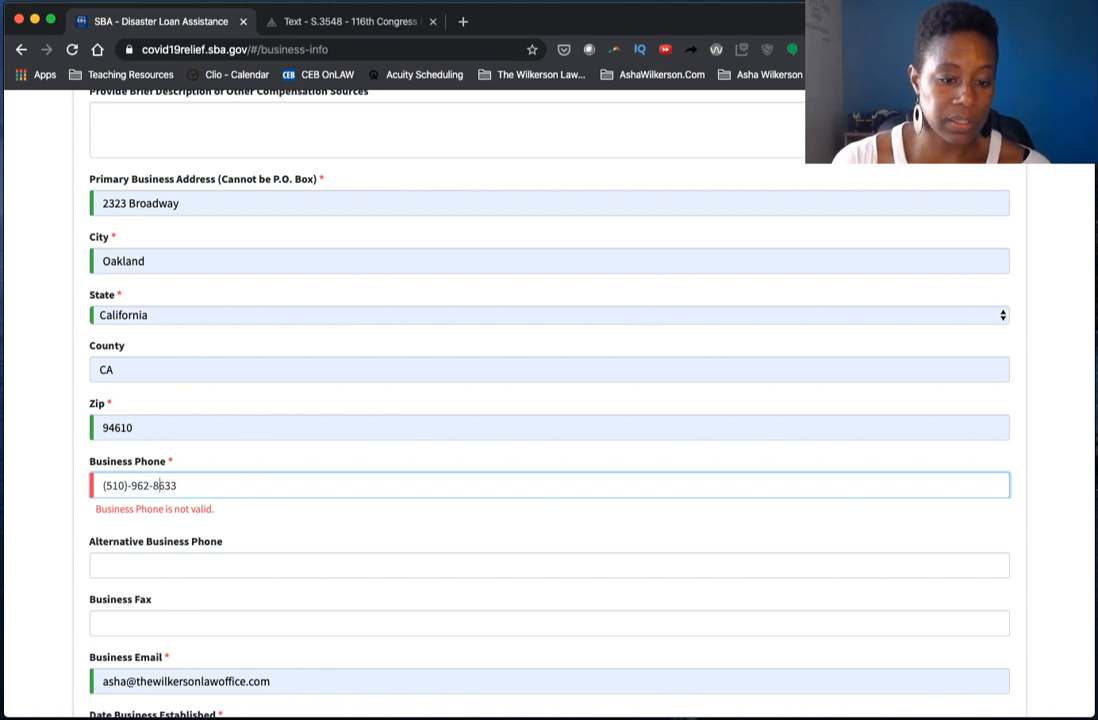
{"action": "key", "text": "BackSpace"}
{"action": "key", "text": "BackSpace"}
{"action": "key", "text": "BackSpace"}
{"action": "key", "text": "BackSpace"}
{"action": "key", "text": "BackSpace"}
{"action": "key", "text": "BackSpace"}
{"action": "key", "text": "BackSpace"}
{"action": "key", "text": "BackSpace"}
{"action": "key", "text": "BackSpace"}
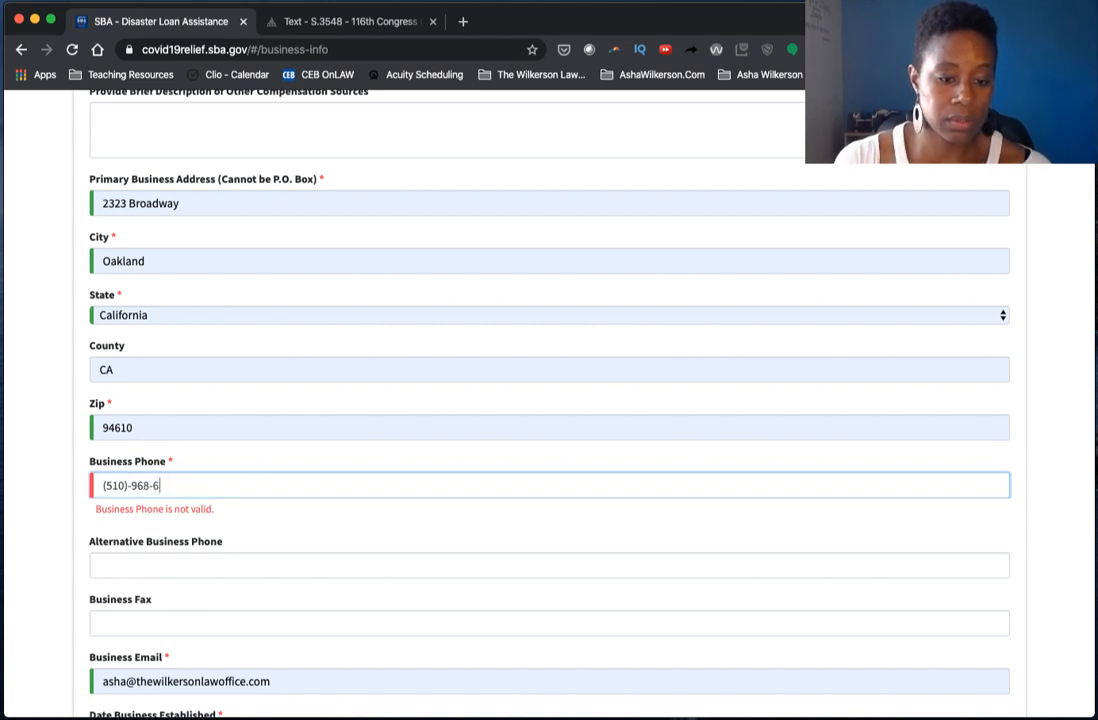
{"action": "type", "text": "501"}
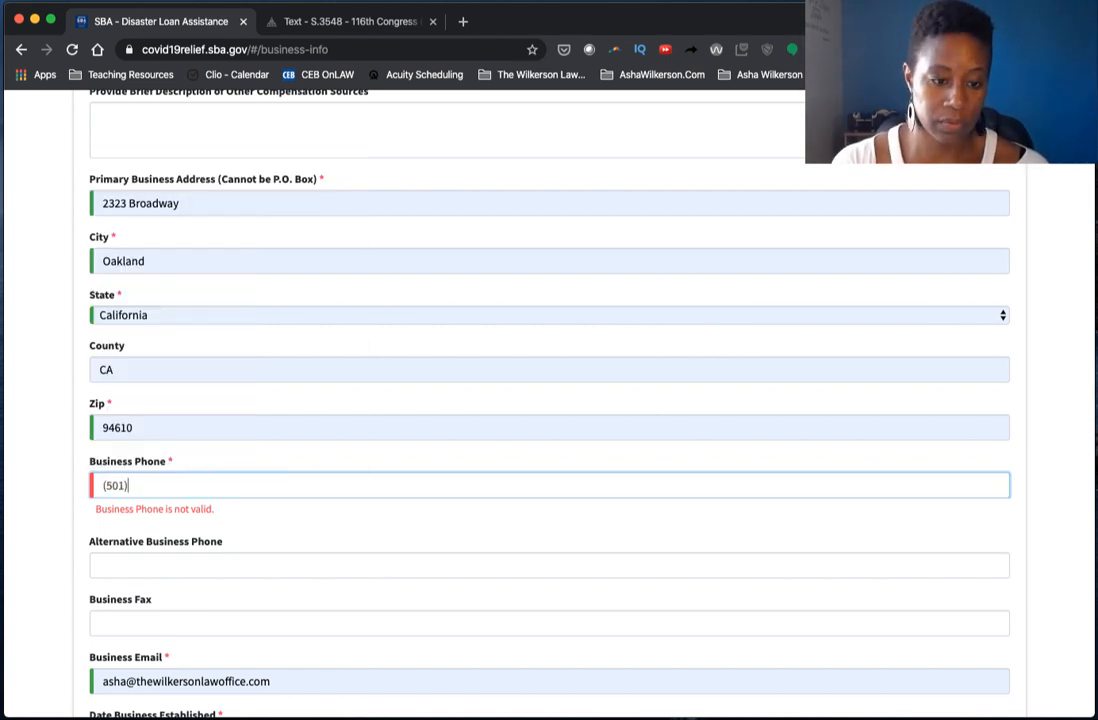
{"action": "key", "text": "BackSpace"}
{"action": "key", "text": "BackSpace"}
{"action": "key", "text": "BackSpace"}
{"action": "type", "text": "10"}
{"action": "key", "text": "BackSpace"}
{"action": "key", "text": "BackSpace"}
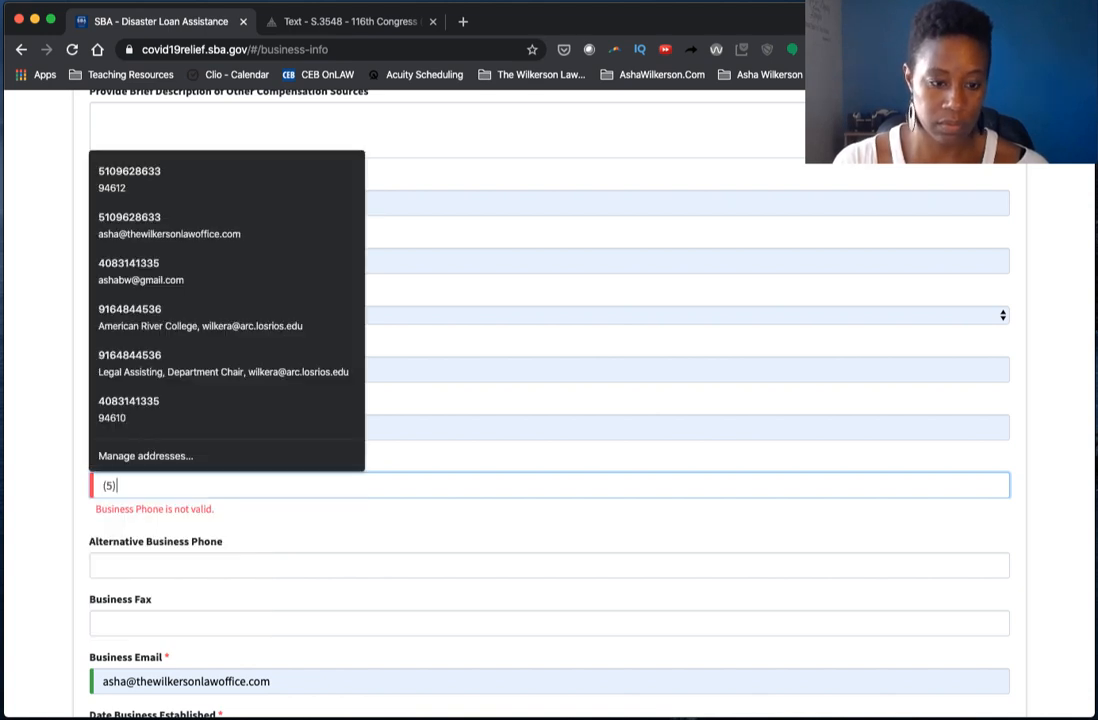
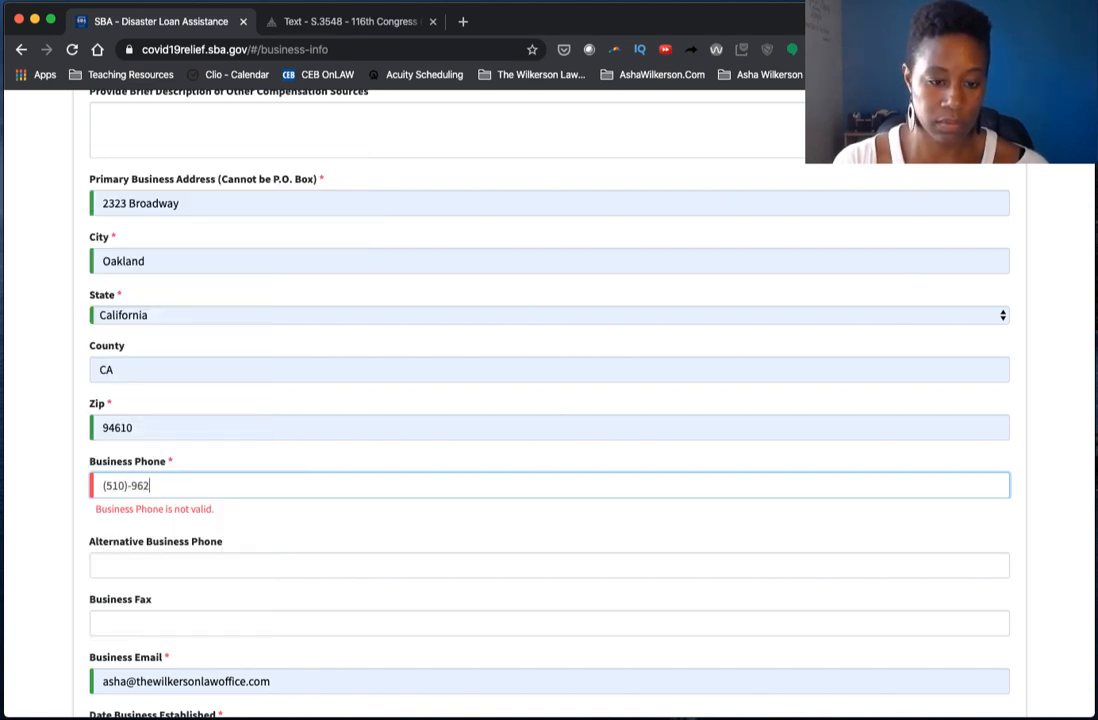
{"action": "key", "text": "Tab"}
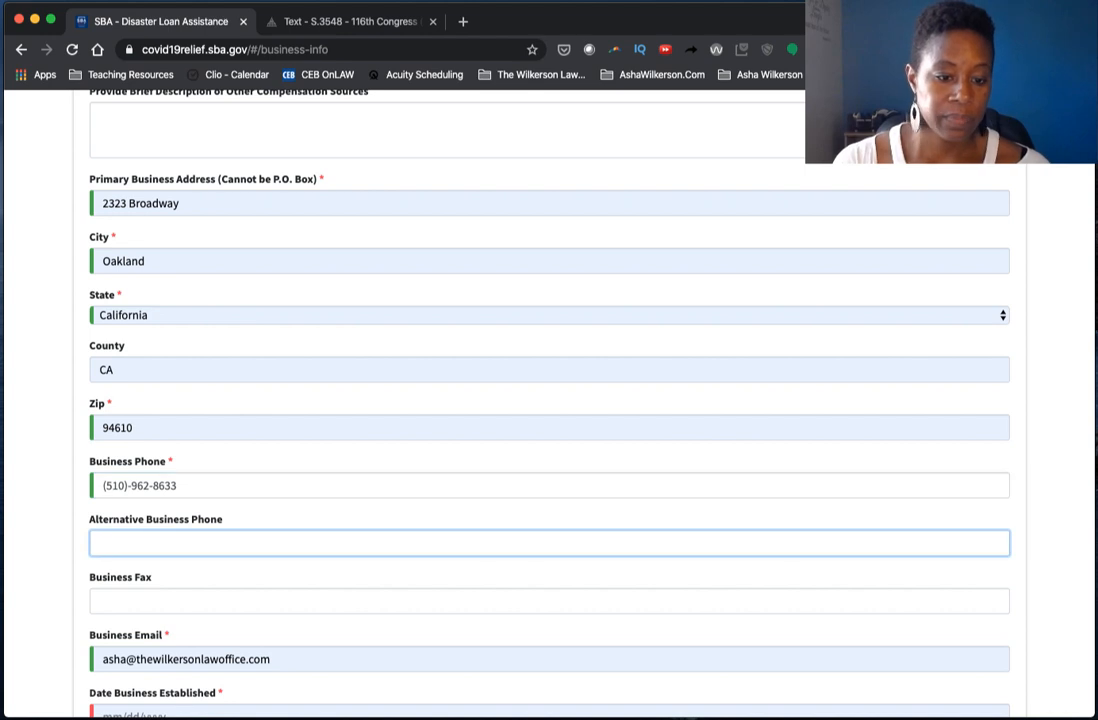
{"action": "scroll", "coordinate": [302, 511], "scroll_direction": "down", "scroll_amount": 4}
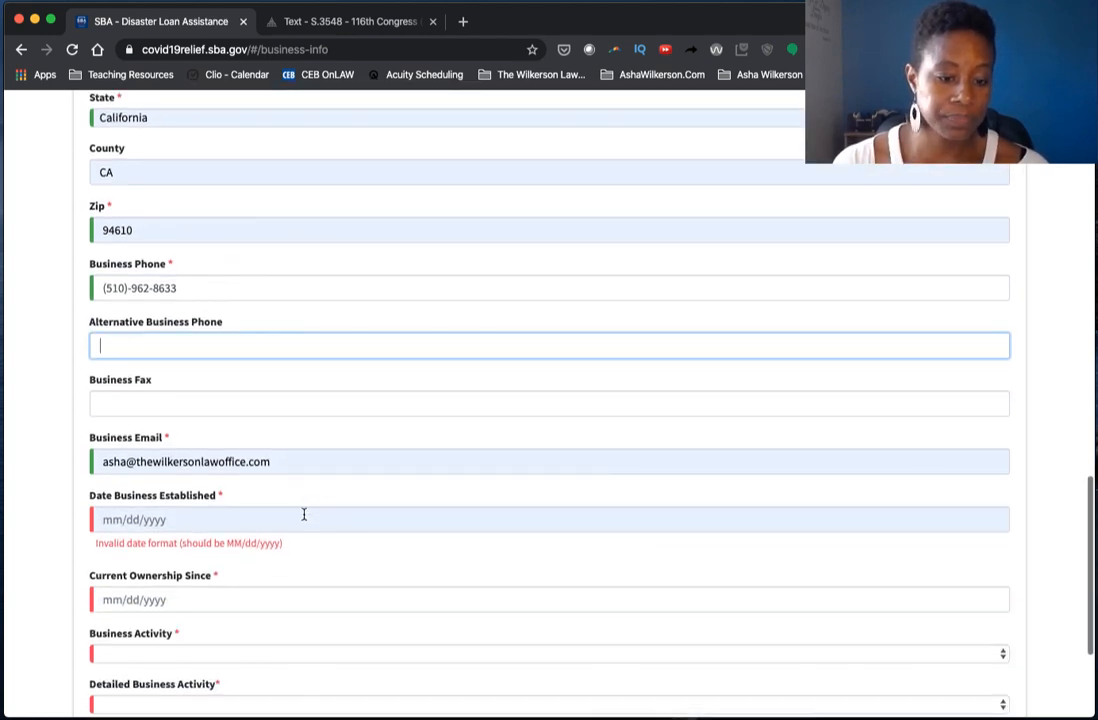
- Set Date Business Established to 01/21/1990
{"action": "left_click", "coordinate": [303, 514]}
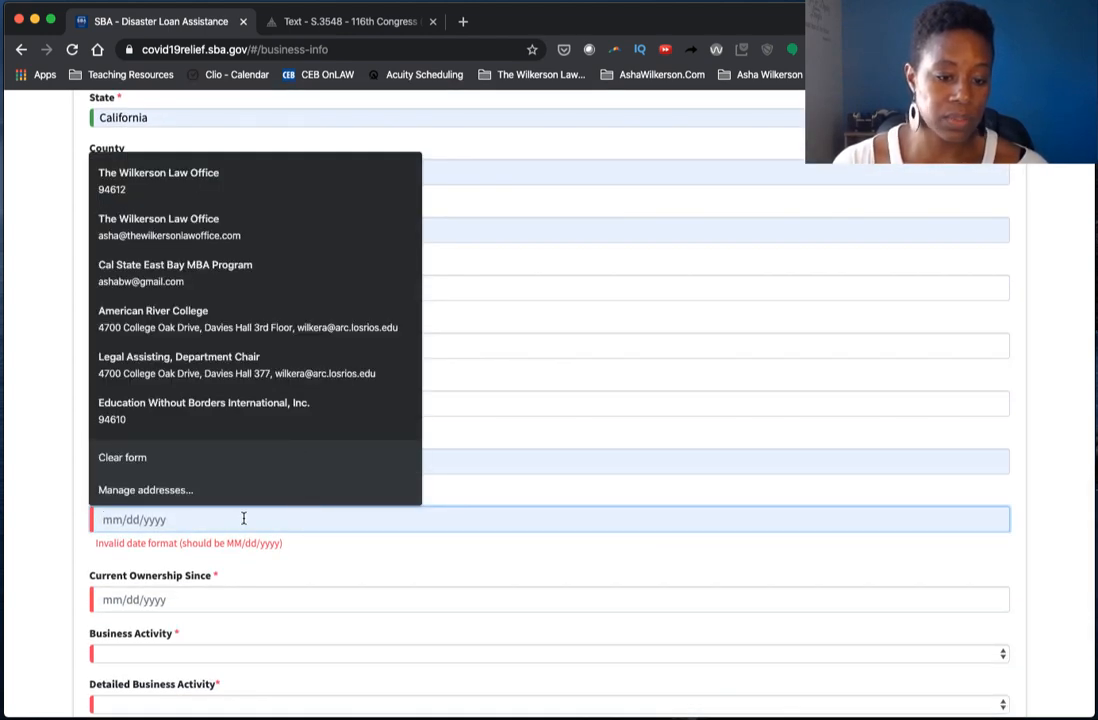
{"action": "type", "text": "01"}
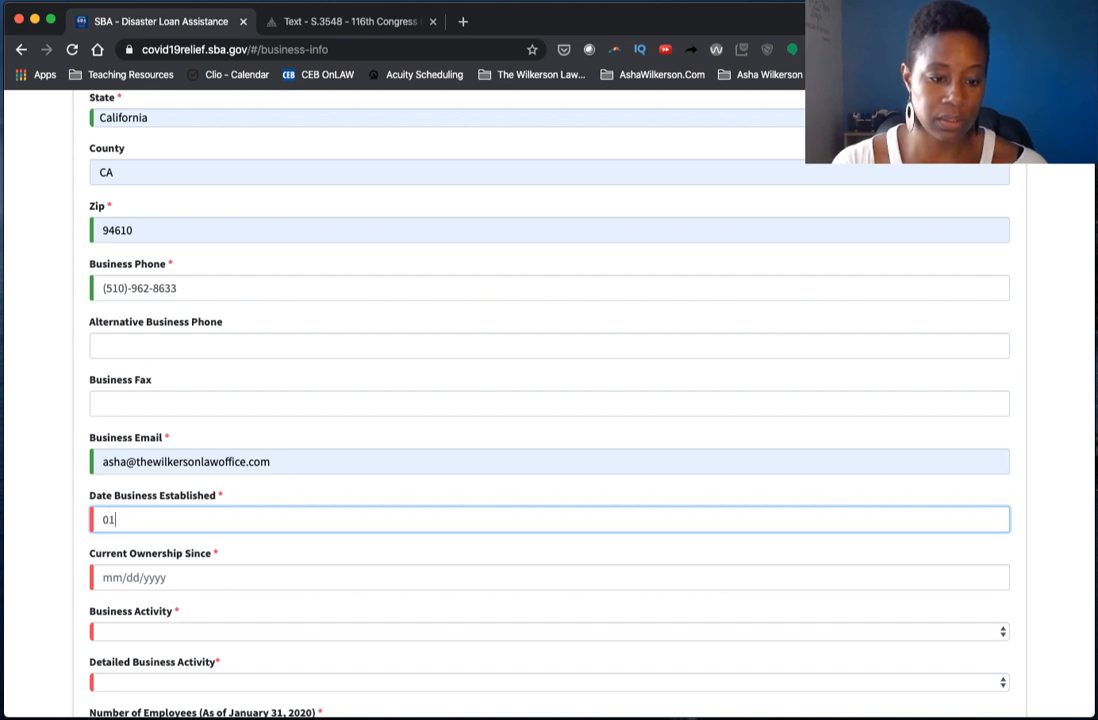
{"action": "type", "text": "/21"}
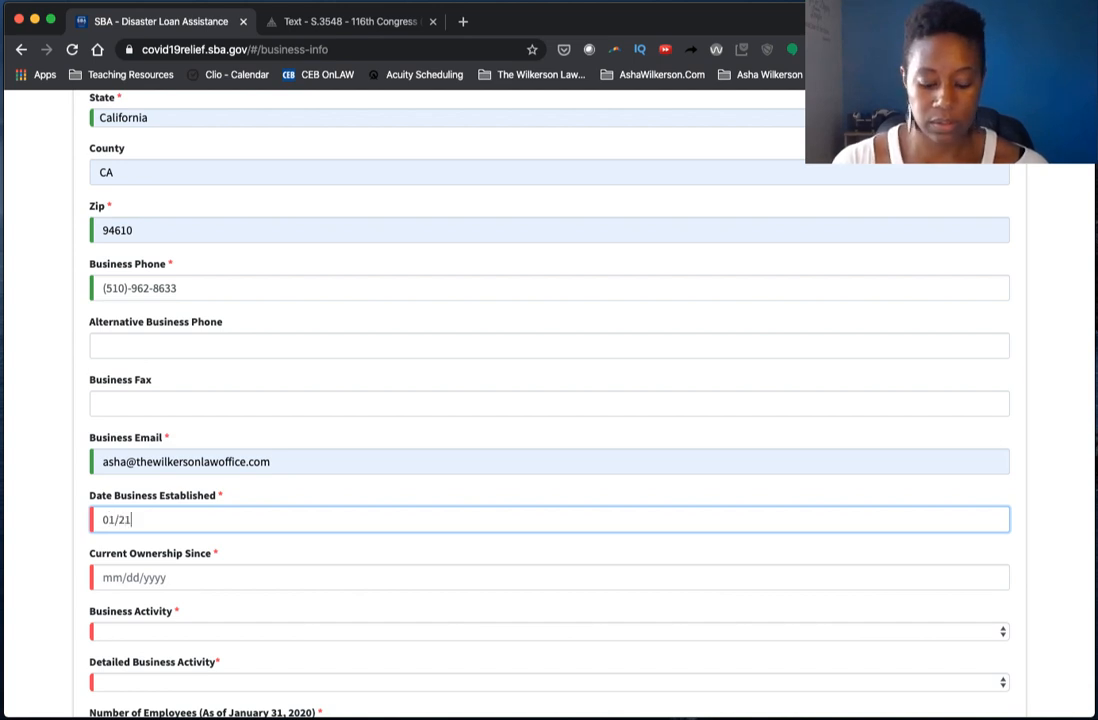
{"action": "type", "text": "/1990"}
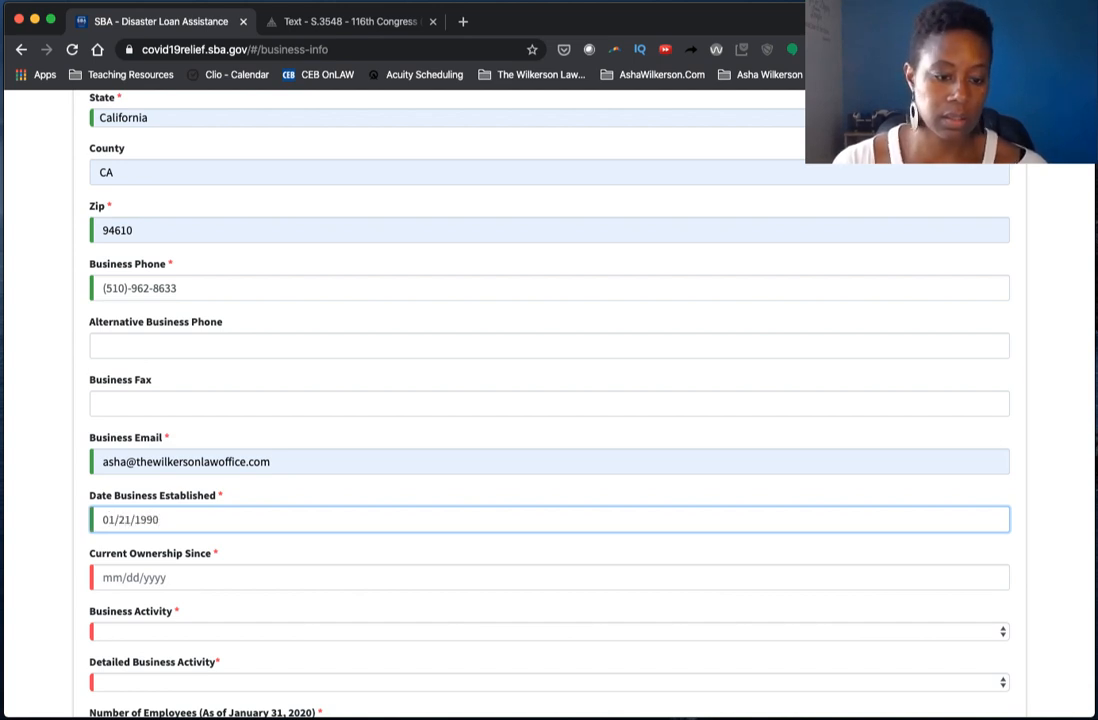
{"action": "scroll", "coordinate": [274, 505], "scroll_direction": "down", "scroll_amount": 2}
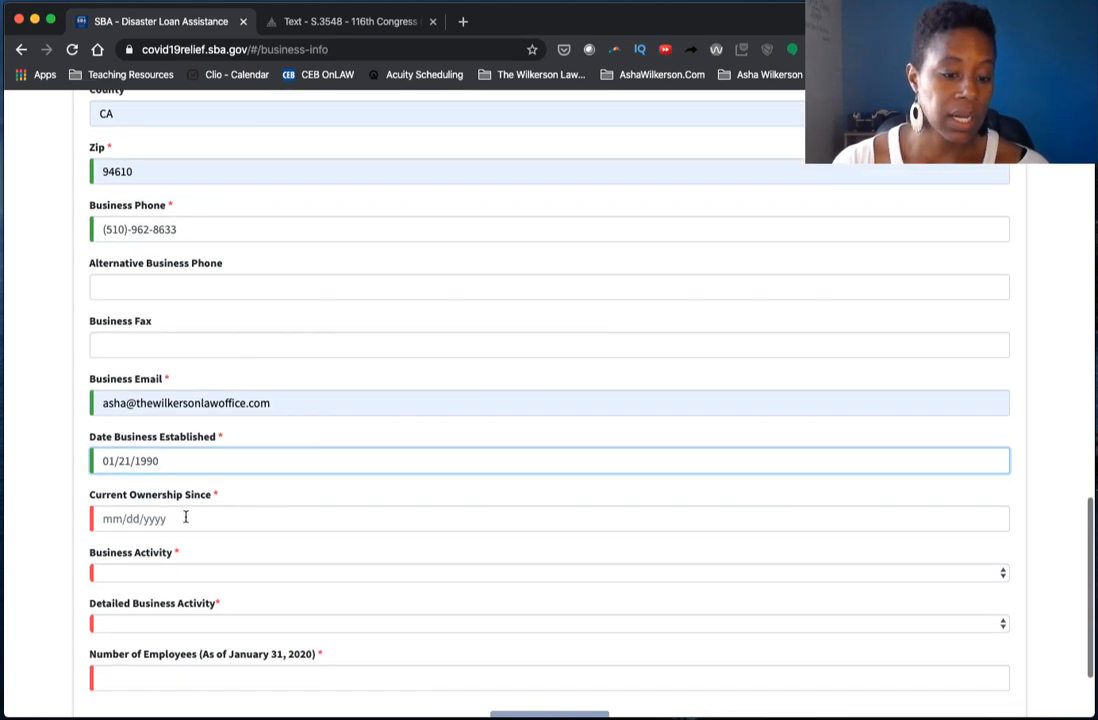
- Enter Current Ownership Since as 01/21/1990, fixing the mistyped year
{"action": "left_click", "coordinate": [184, 518]}
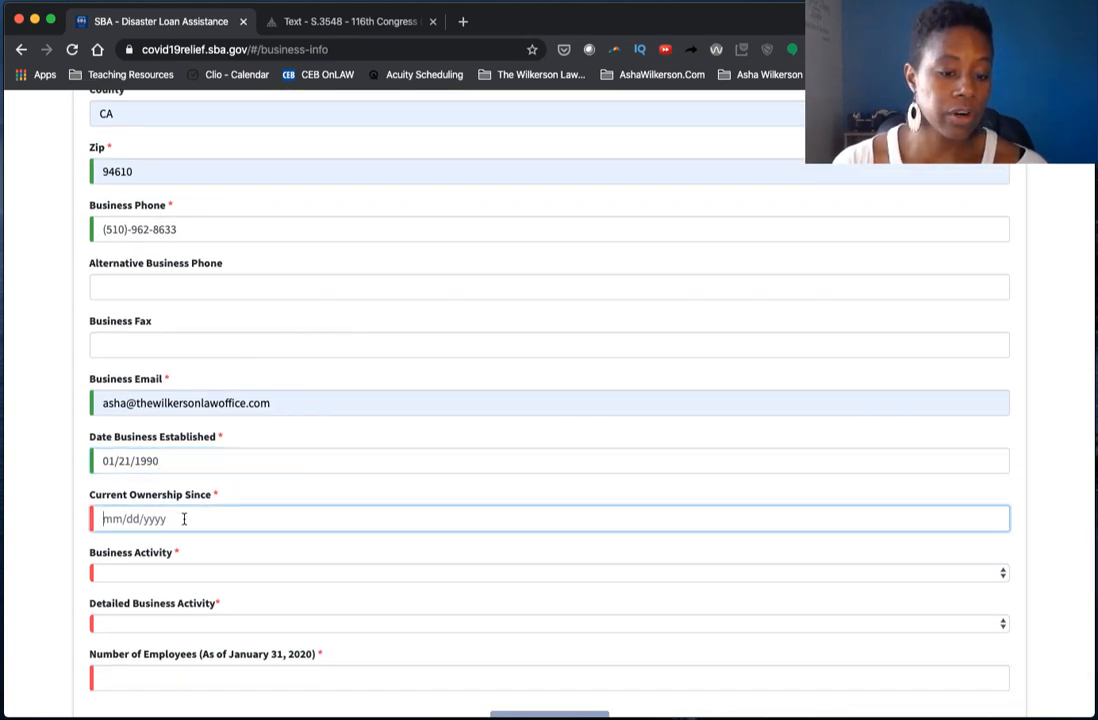
{"action": "type", "text": "01/21/1"}
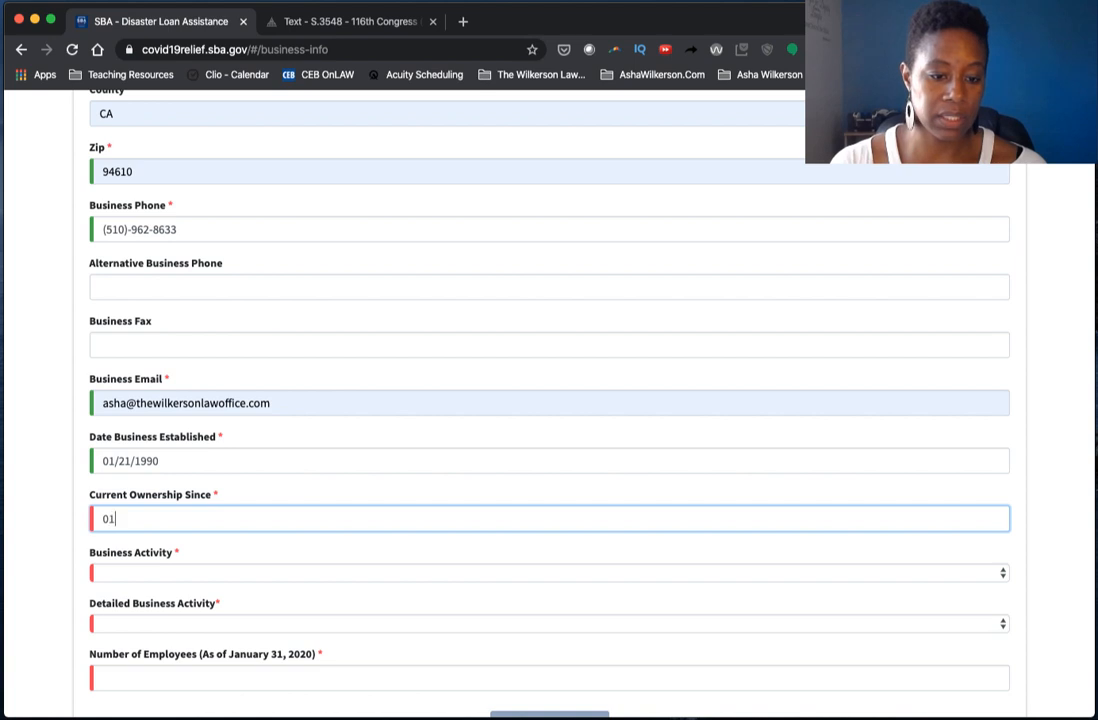
{"action": "type", "text": "9"}
{"action": "key", "text": "BackSpace"}
{"action": "key", "text": "BackSpace"}
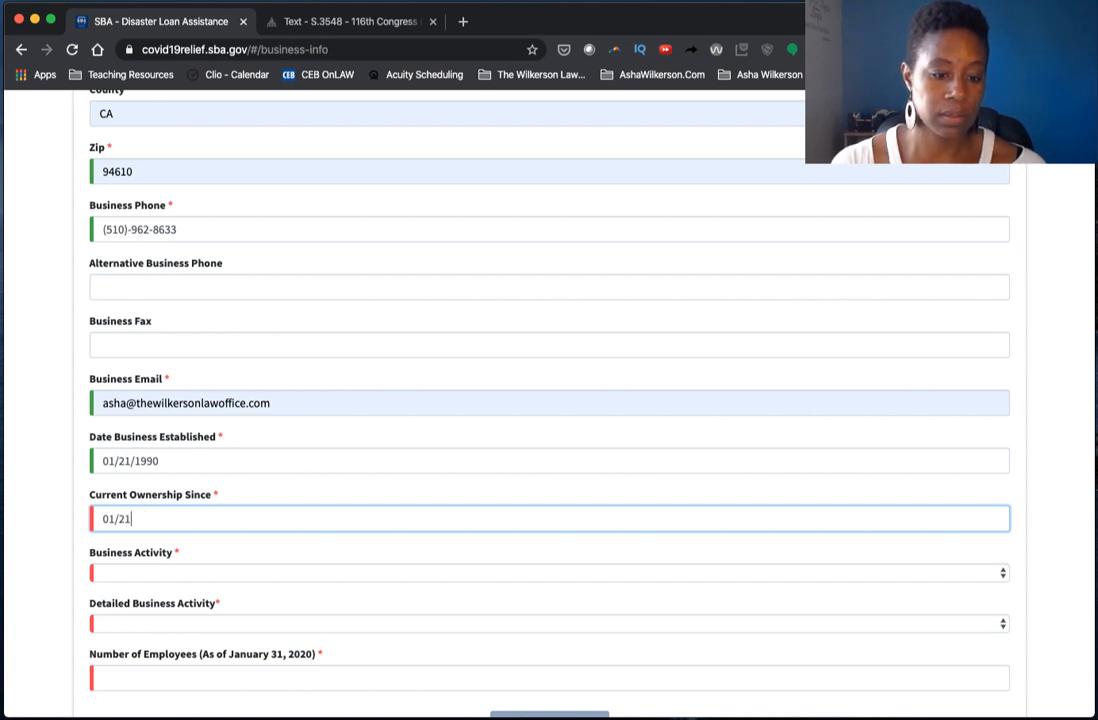
{"action": "type", "text": "990"}
{"action": "key", "text": "Tab"}
{"action": "scroll", "coordinate": [211, 492], "scroll_direction": "down", "scroll_amount": 1}
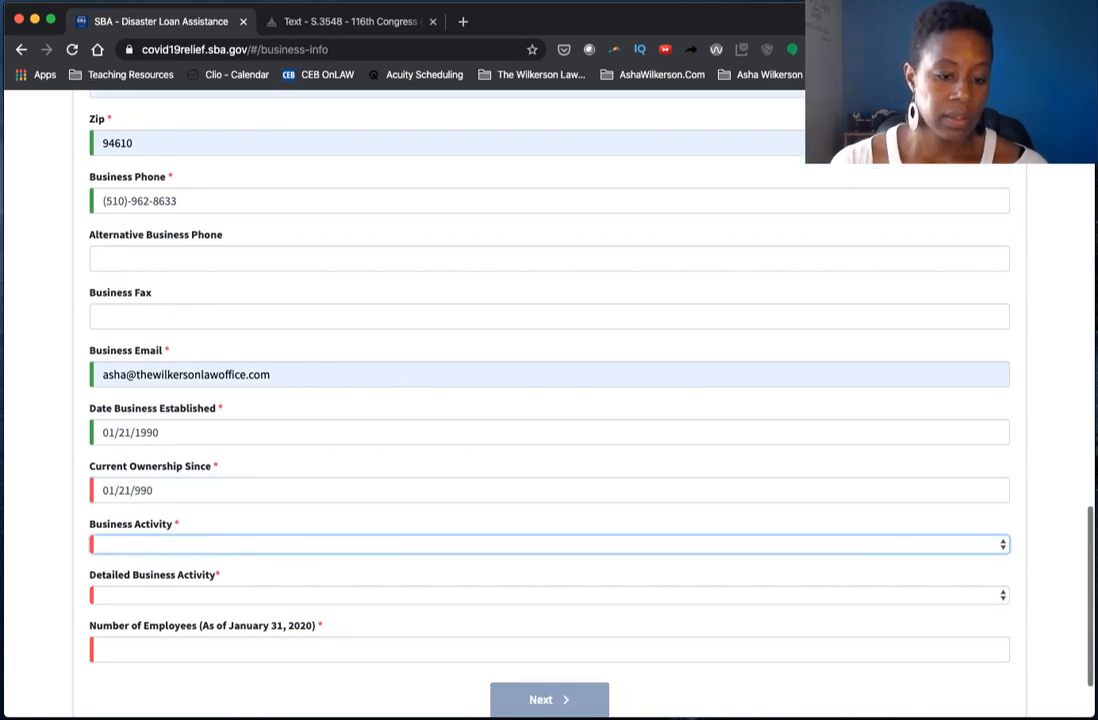
{"action": "left_click", "coordinate": [145, 492]}
{"action": "key", "text": "Left"}
{"action": "key", "text": "Left"}
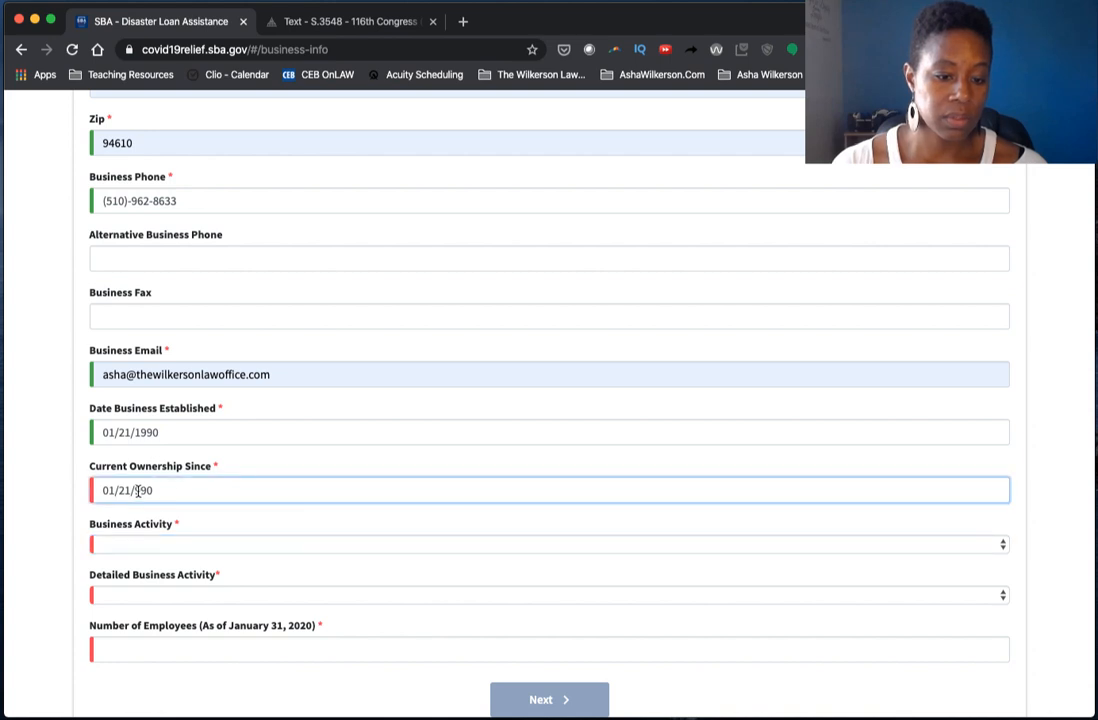
- Choose Automotive Repair as business activity with Automotive - Transmission as detail
{"action": "type", "text": "1"}
{"action": "left_click", "coordinate": [140, 547]}
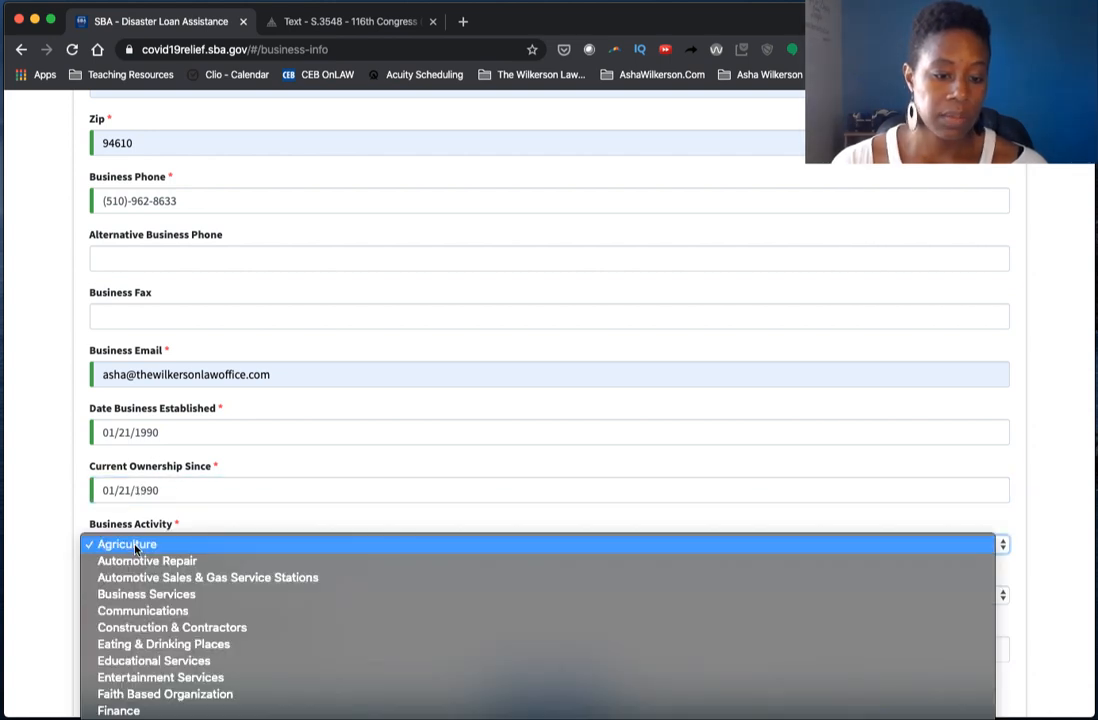
{"action": "left_click", "coordinate": [243, 563]}
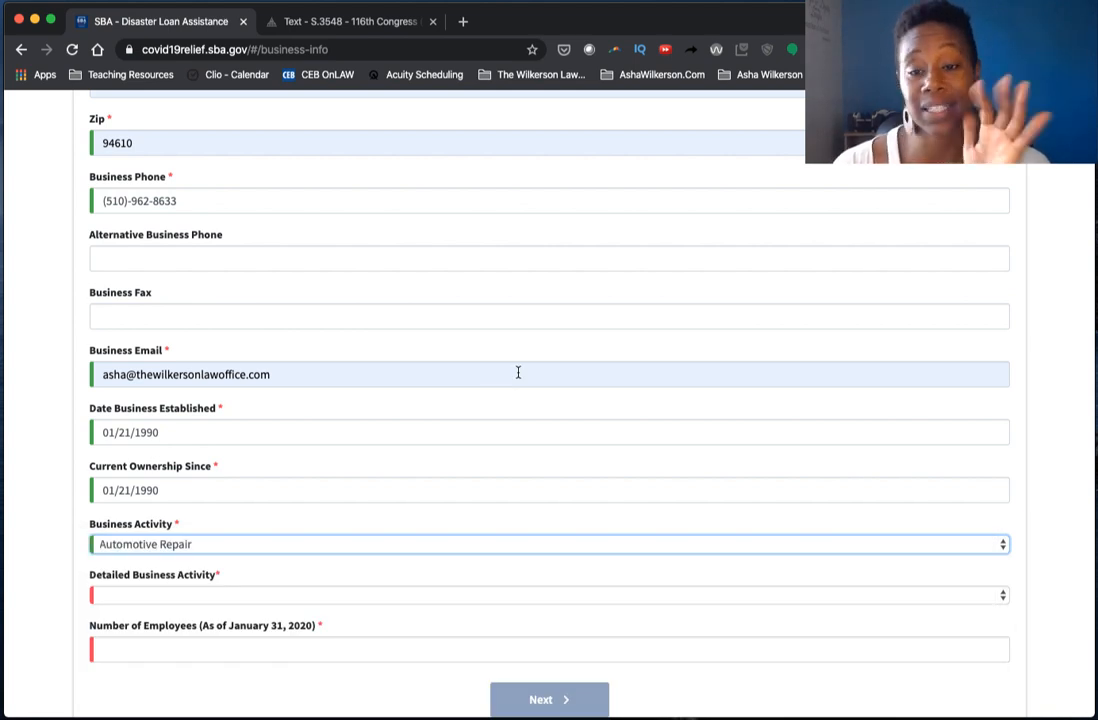
{"action": "scroll", "coordinate": [518, 372], "scroll_direction": "down", "scroll_amount": 2}
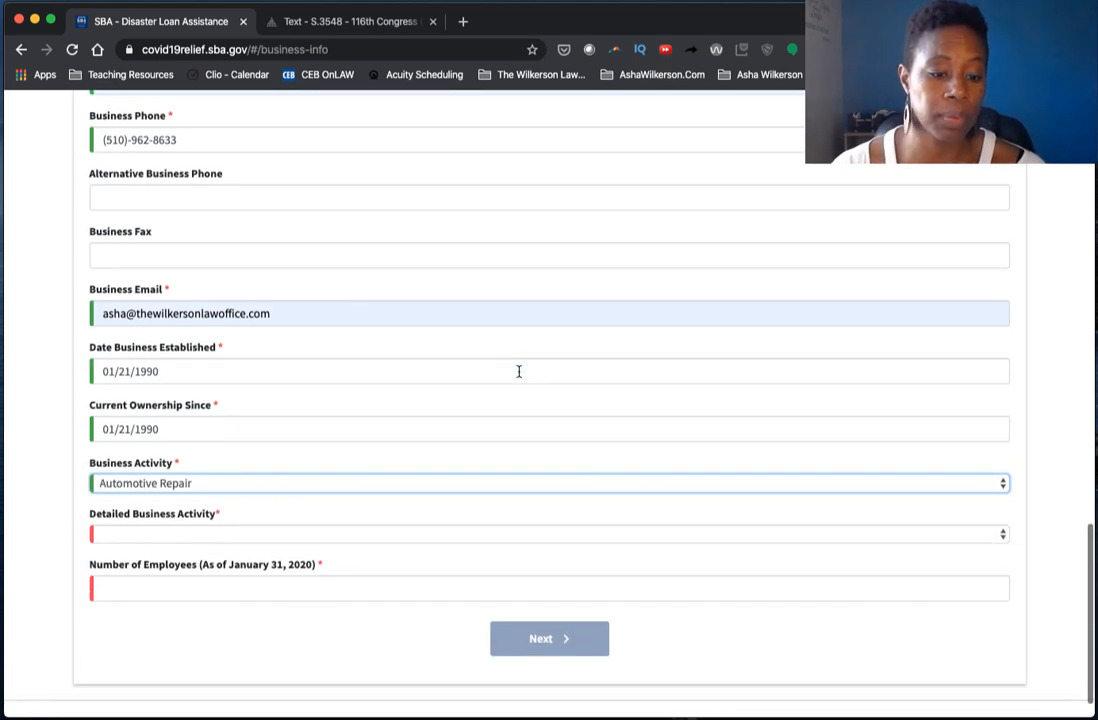
{"action": "left_click", "coordinate": [236, 534]}
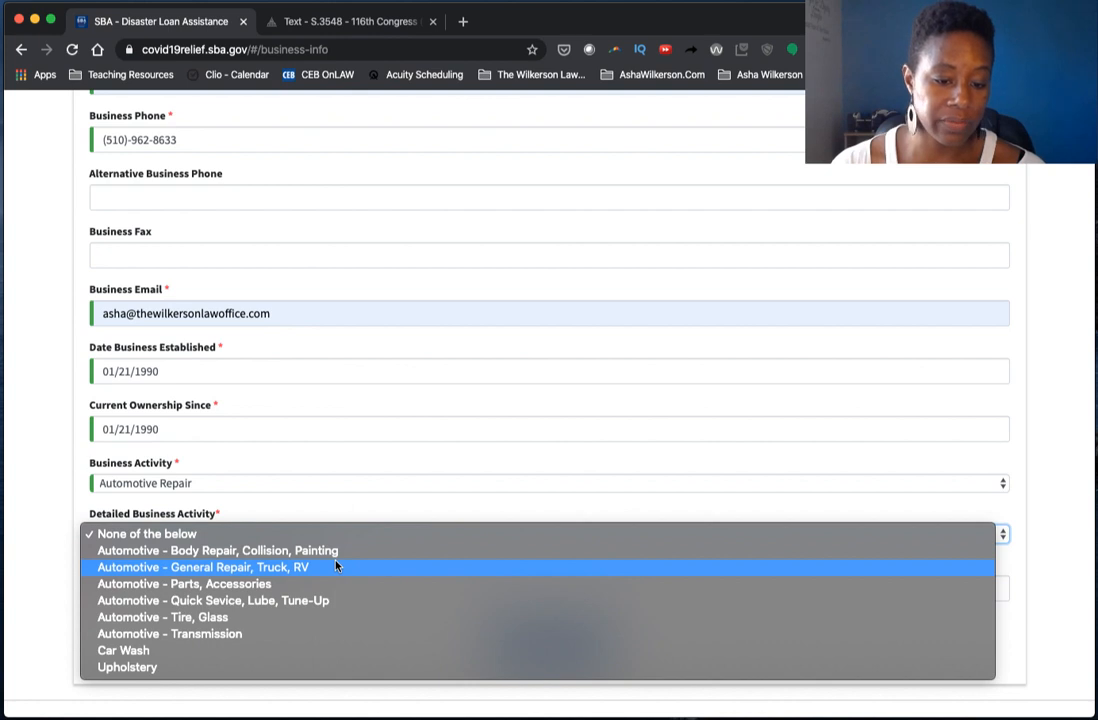
{"action": "left_click", "coordinate": [322, 637]}
- Enter 1 employee and submit the business information
{"action": "scroll", "coordinate": [380, 512], "scroll_direction": "down", "scroll_amount": 1}
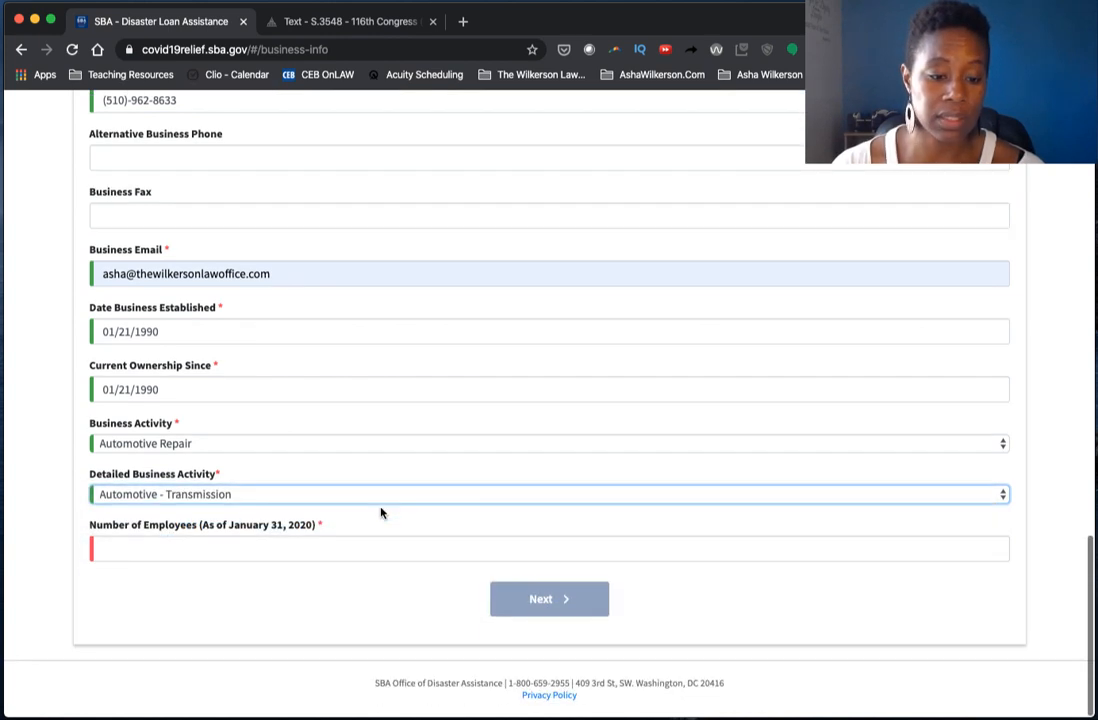
{"action": "left_click", "coordinate": [289, 547]}
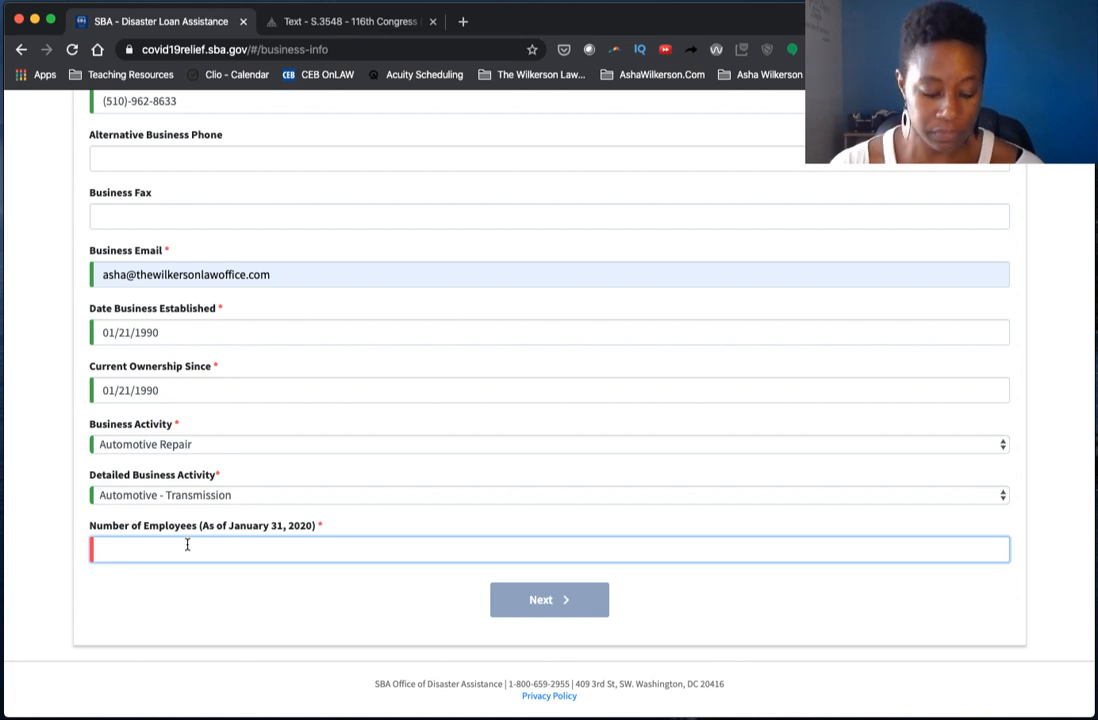
{"action": "type", "text": "1"}
{"action": "left_click", "coordinate": [545, 599]}
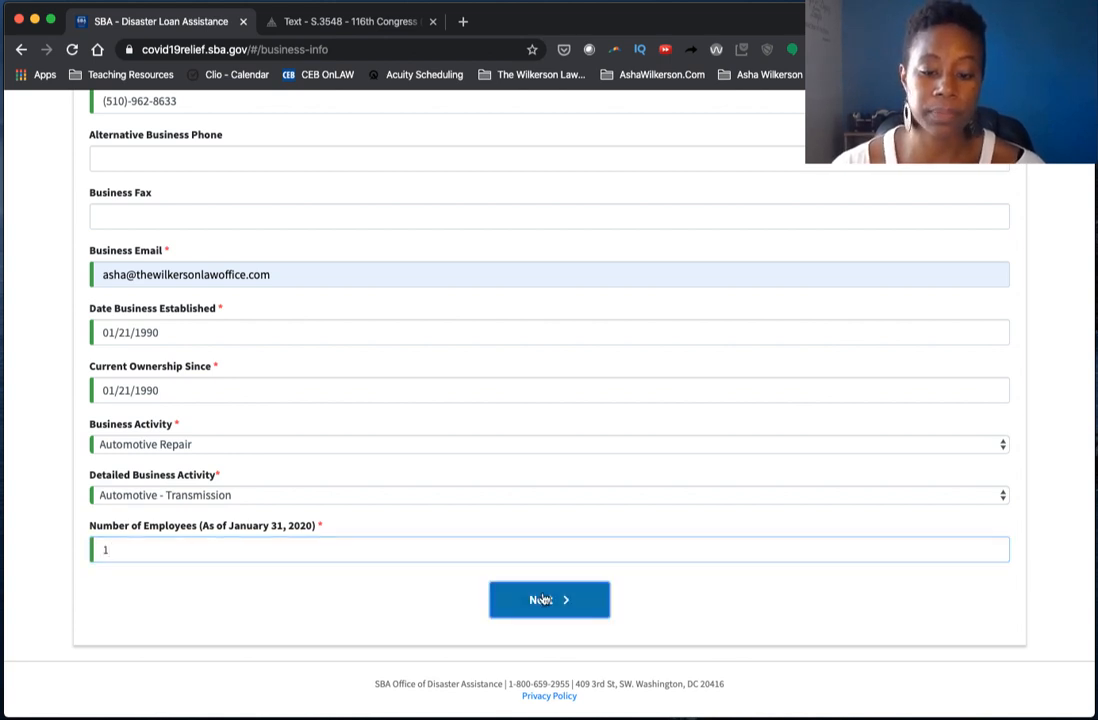
{"action": "scroll", "coordinate": [527, 345], "scroll_direction": "down", "scroll_amount": 5}
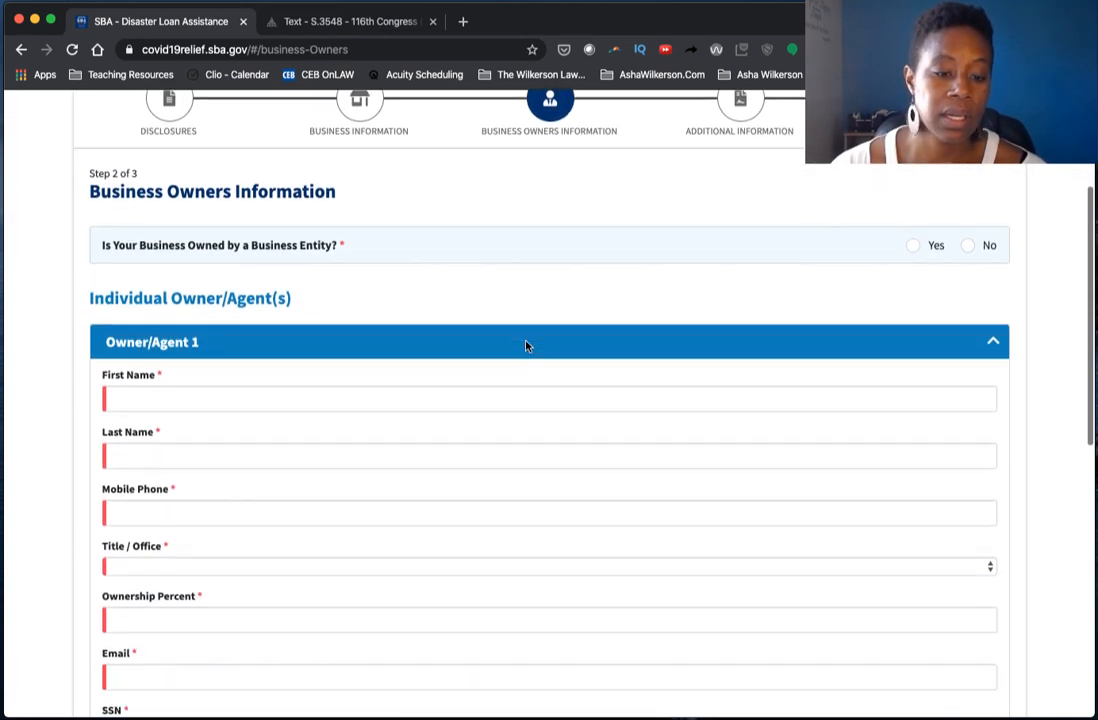
- Fill the owner's name, phone and email from saved entries, retyping the mobile number
{"action": "left_click", "coordinate": [269, 287]}
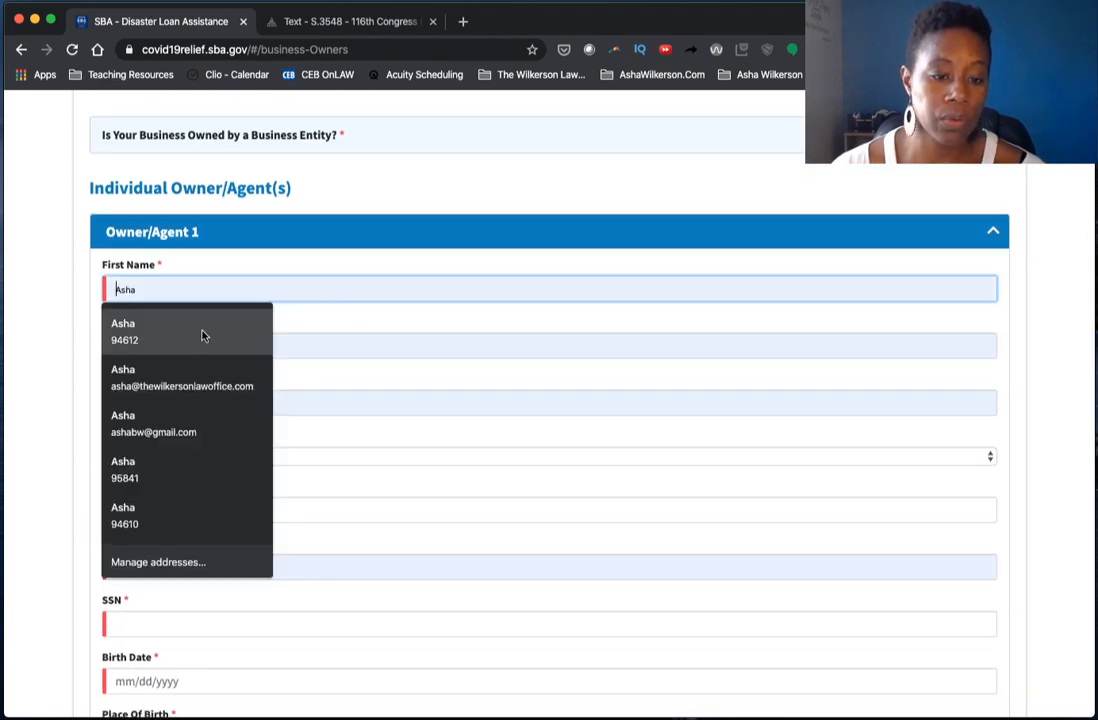
{"action": "left_click", "coordinate": [201, 326]}
{"action": "scroll", "coordinate": [260, 316], "scroll_direction": "down", "scroll_amount": 1}
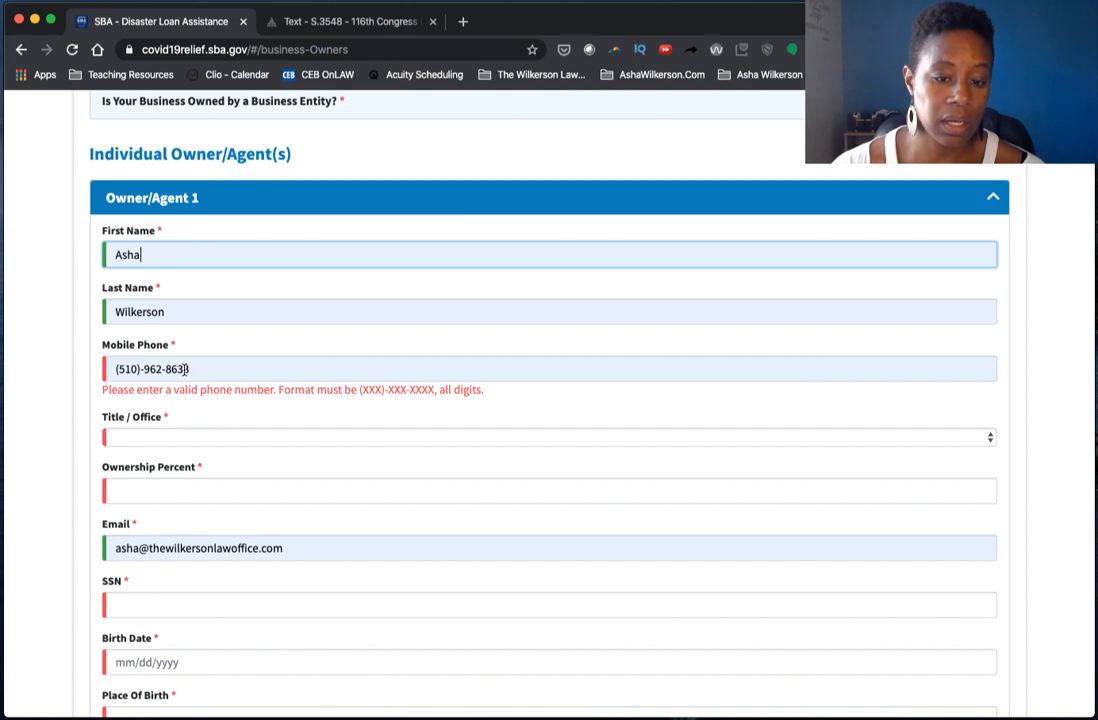
{"action": "left_click_drag", "start_coordinate": [189, 369], "coordinate": [84, 365]}
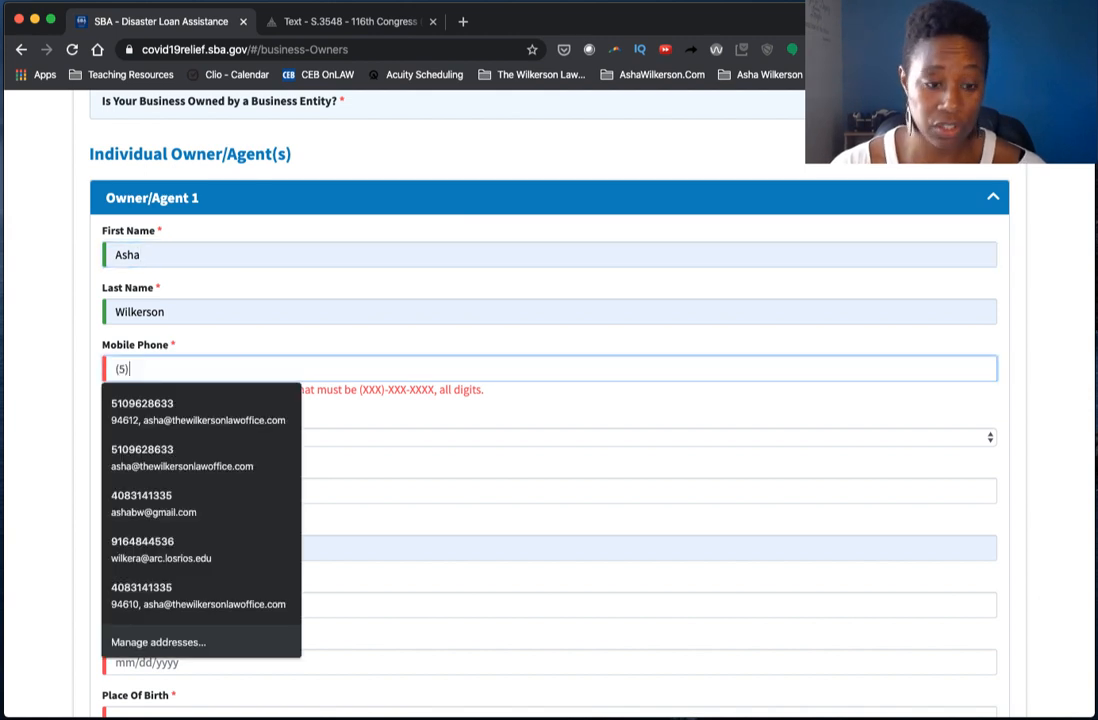
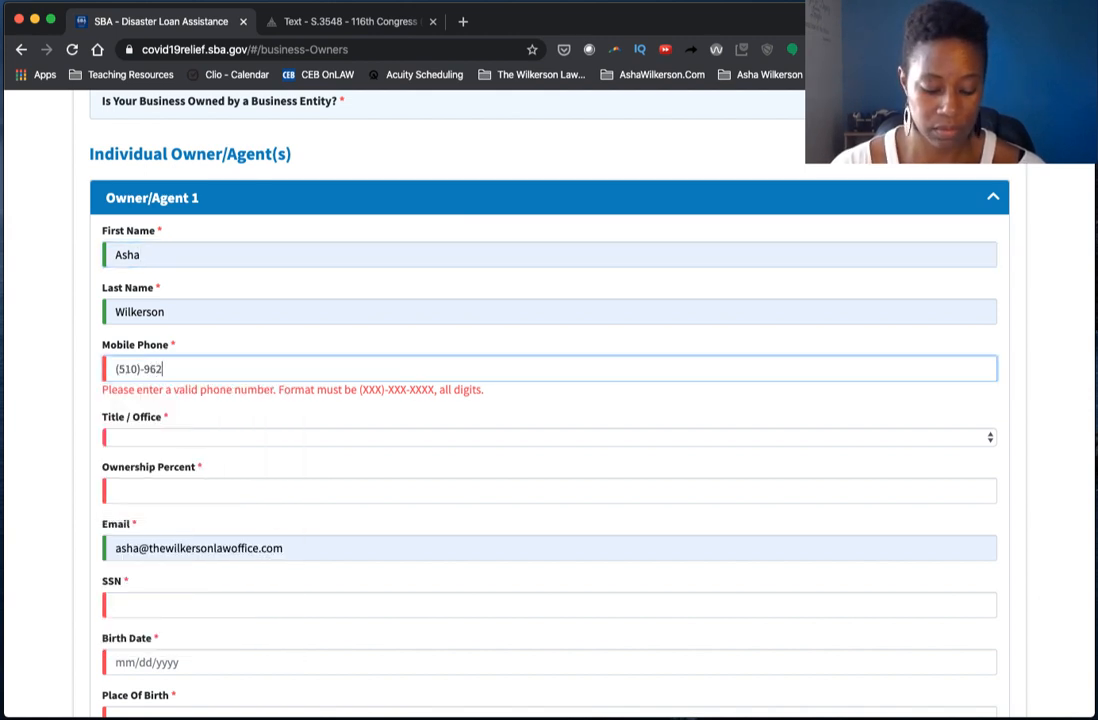
{"action": "key", "text": "Tab"}
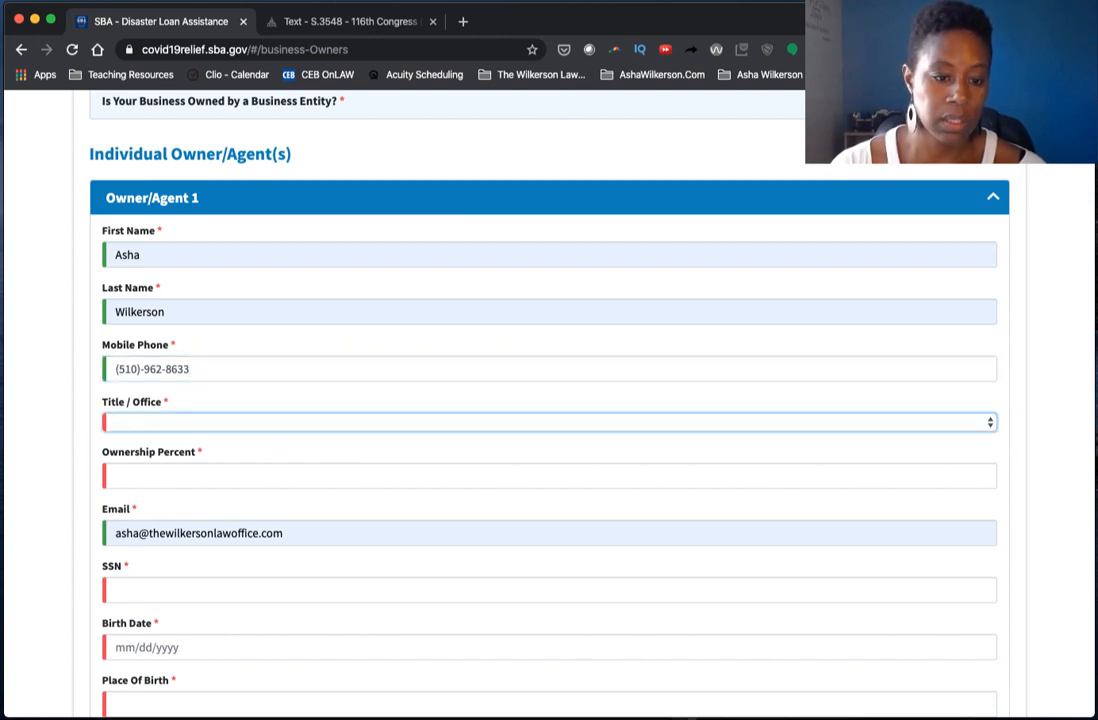
- Set the owner's title to CEO with 100% ownership
{"action": "left_click", "coordinate": [213, 424]}
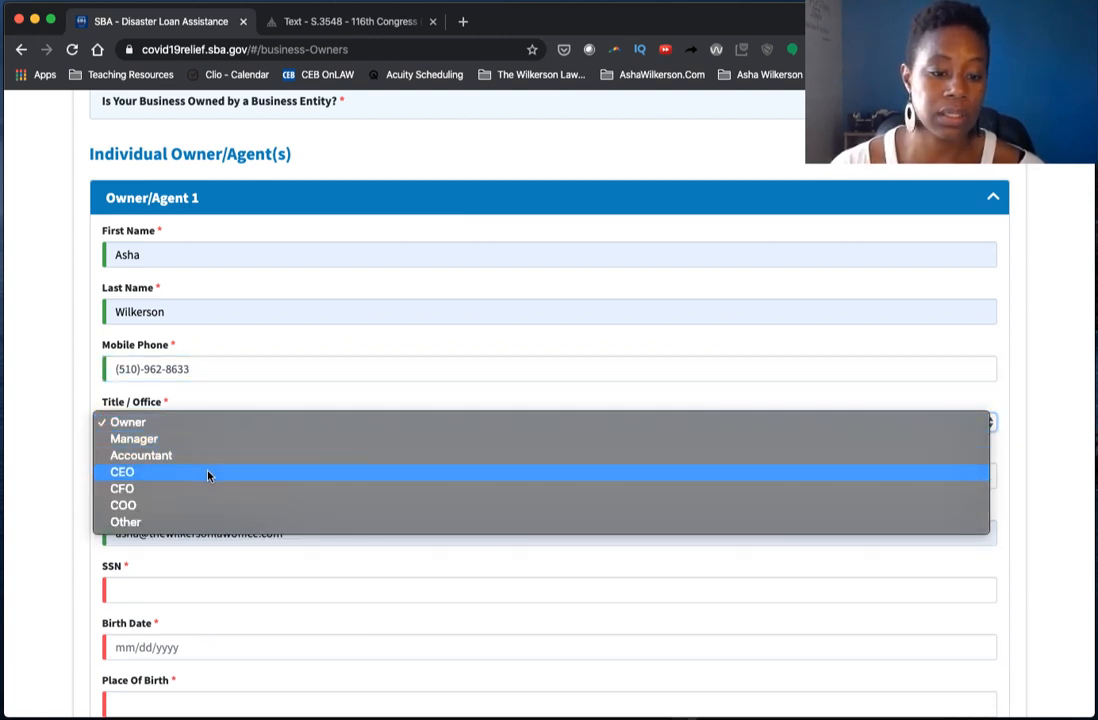
{"action": "left_click", "coordinate": [211, 472]}
{"action": "scroll", "coordinate": [266, 365], "scroll_direction": "down", "scroll_amount": 2}
{"action": "left_click", "coordinate": [201, 400]}
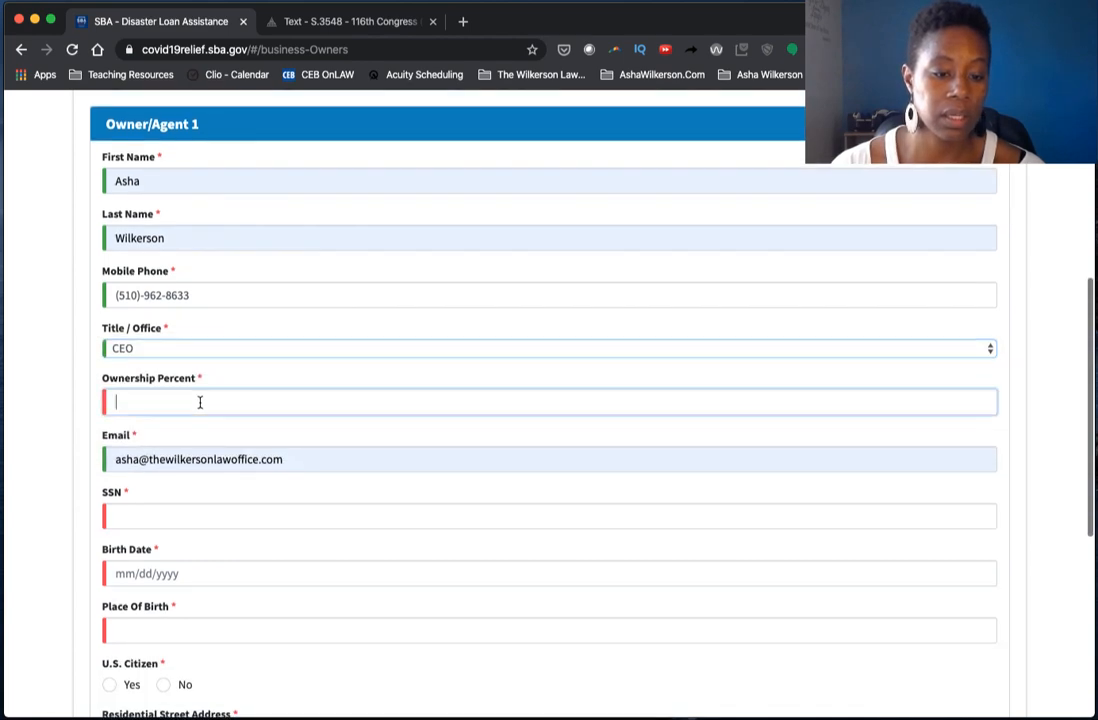
{"action": "type", "text": "100"}
{"action": "key", "text": "Tab"}
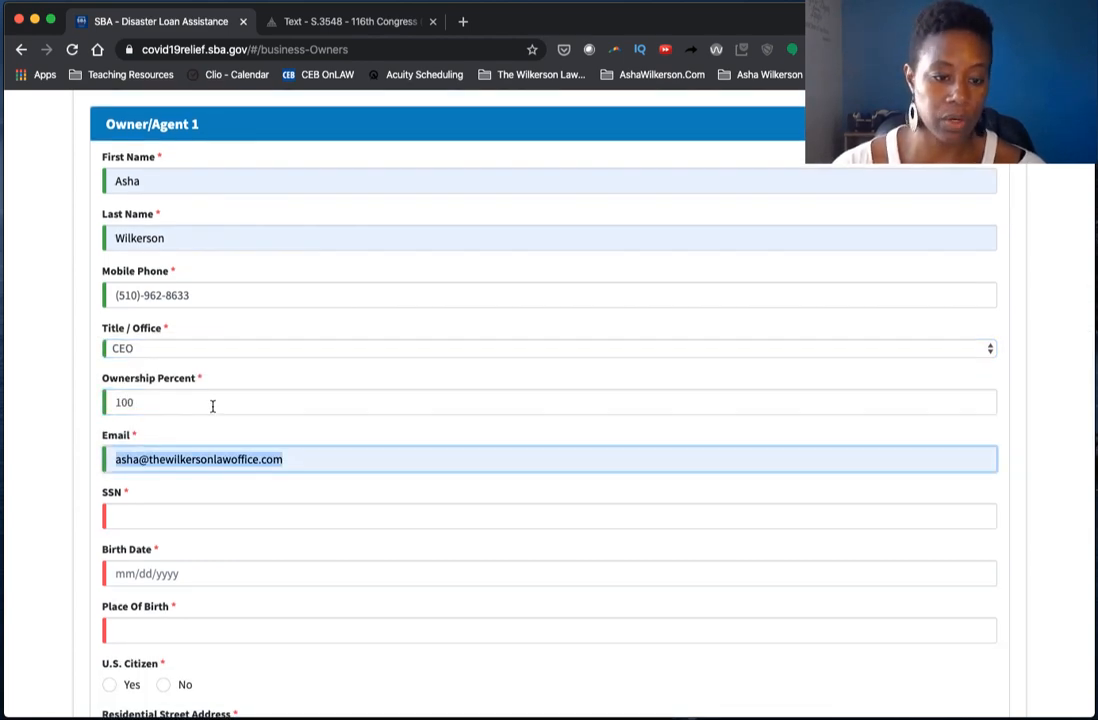
- Enter the owner's social security number and birth date, correcting the birth year
{"action": "scroll", "coordinate": [213, 404], "scroll_direction": "down", "scroll_amount": 2}
{"action": "left_click", "coordinate": [160, 448]}
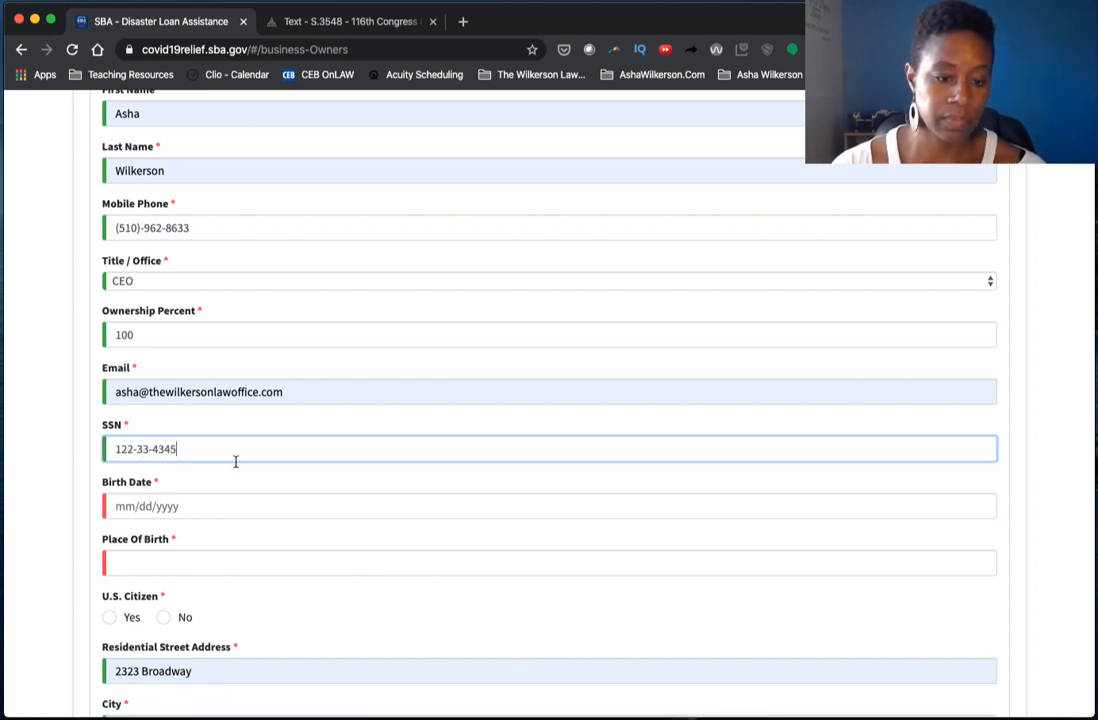
{"action": "scroll", "coordinate": [225, 460], "scroll_direction": "down", "scroll_amount": 1}
{"action": "left_click", "coordinate": [205, 463]}
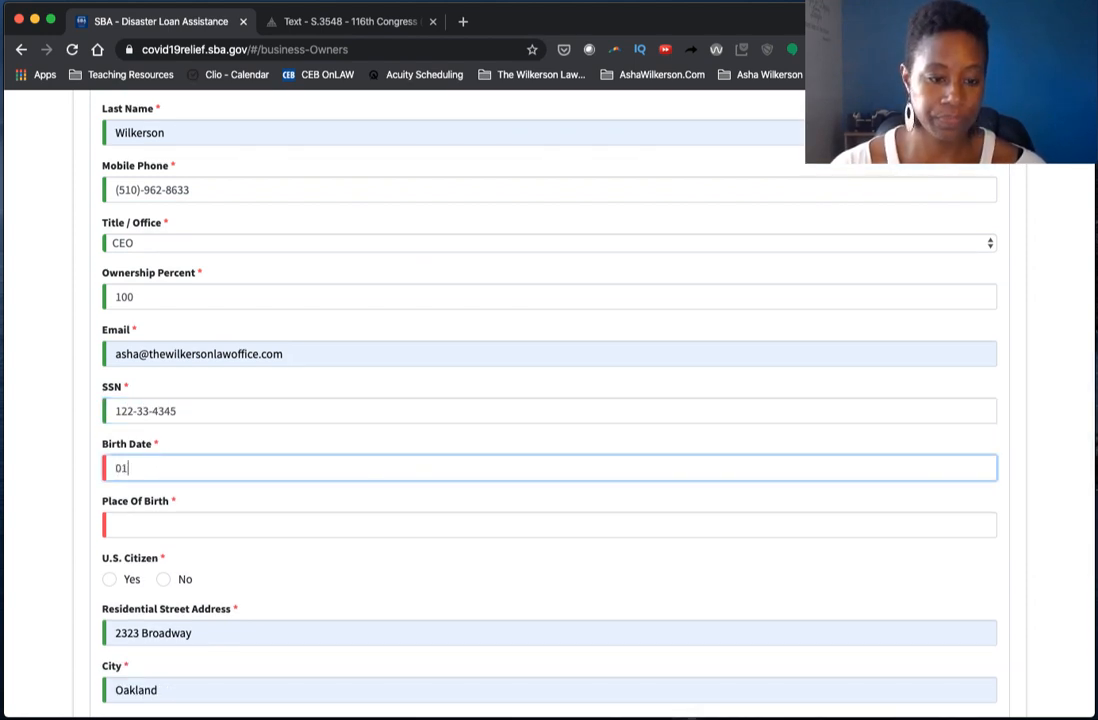
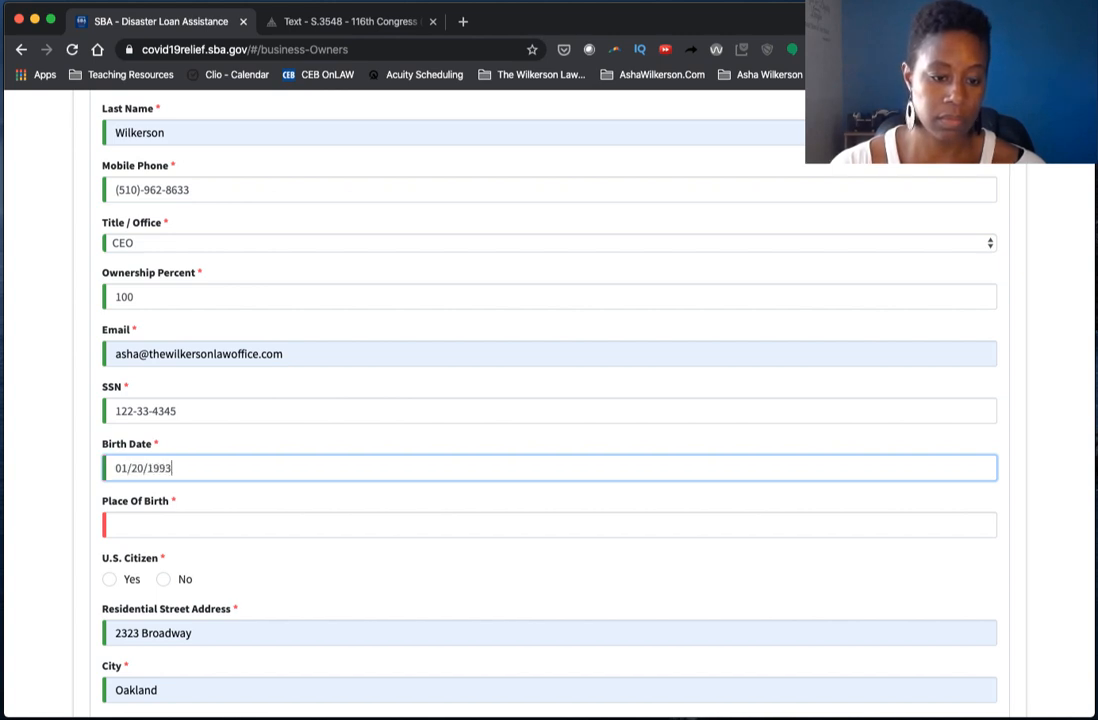
{"action": "key", "text": "Tab"}
{"action": "key", "text": "shift+Tab"}
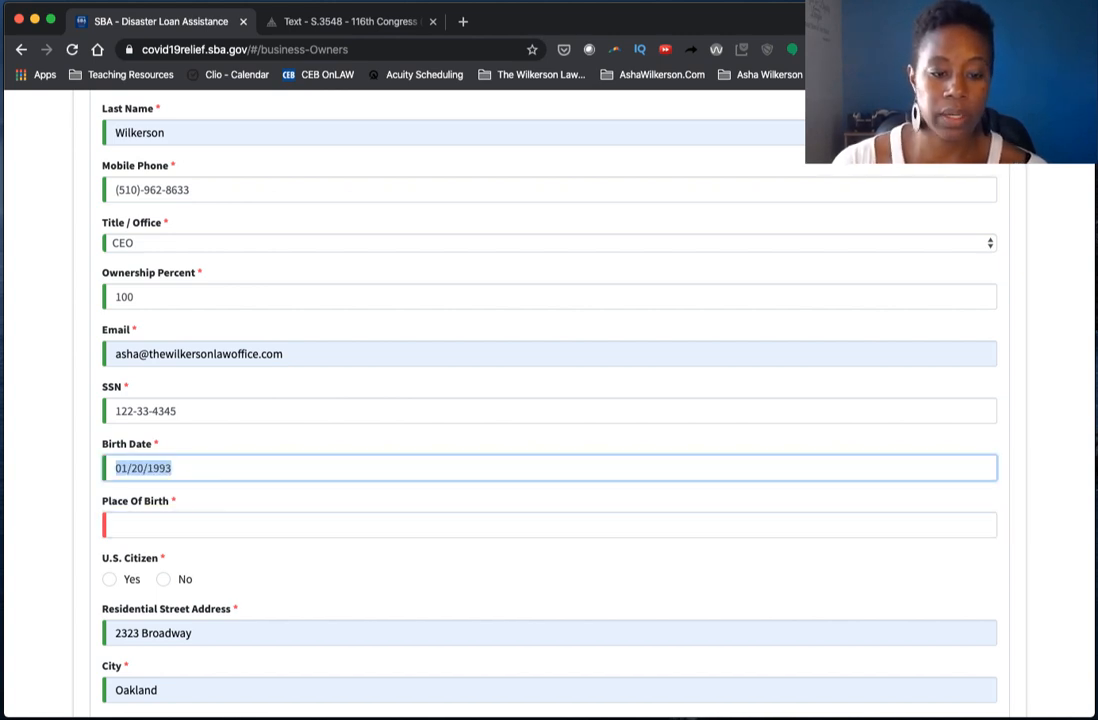
{"action": "key", "text": "Right"}
{"action": "key", "text": "BackSpace"}
{"action": "key", "text": "BackSpace"}
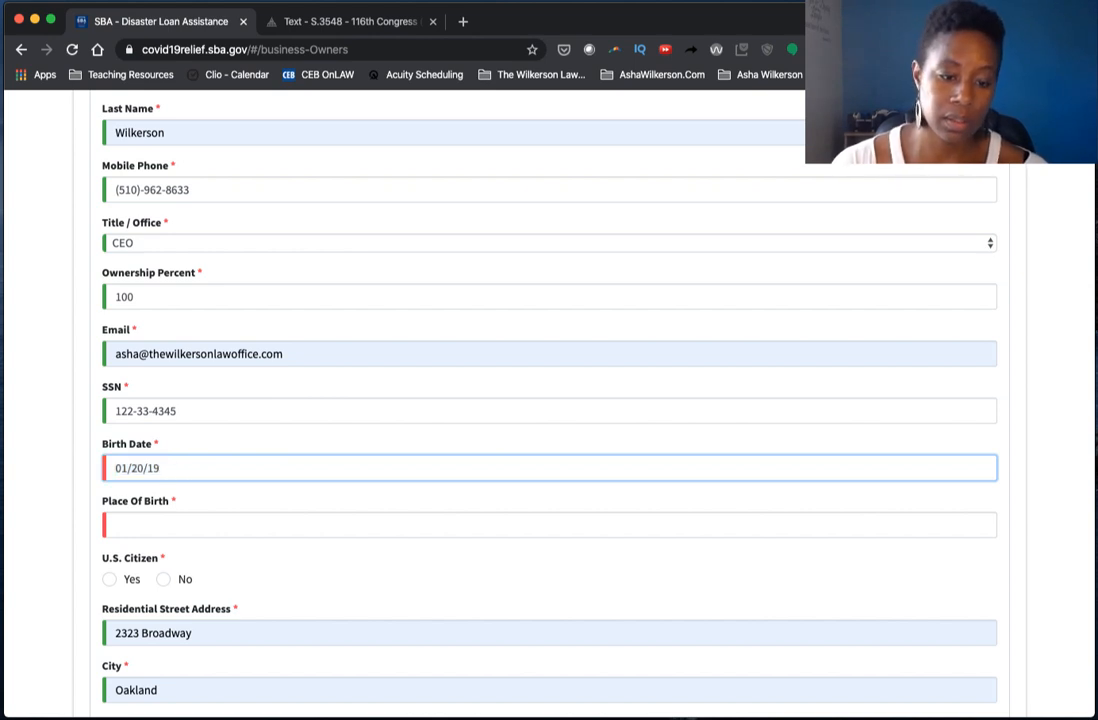
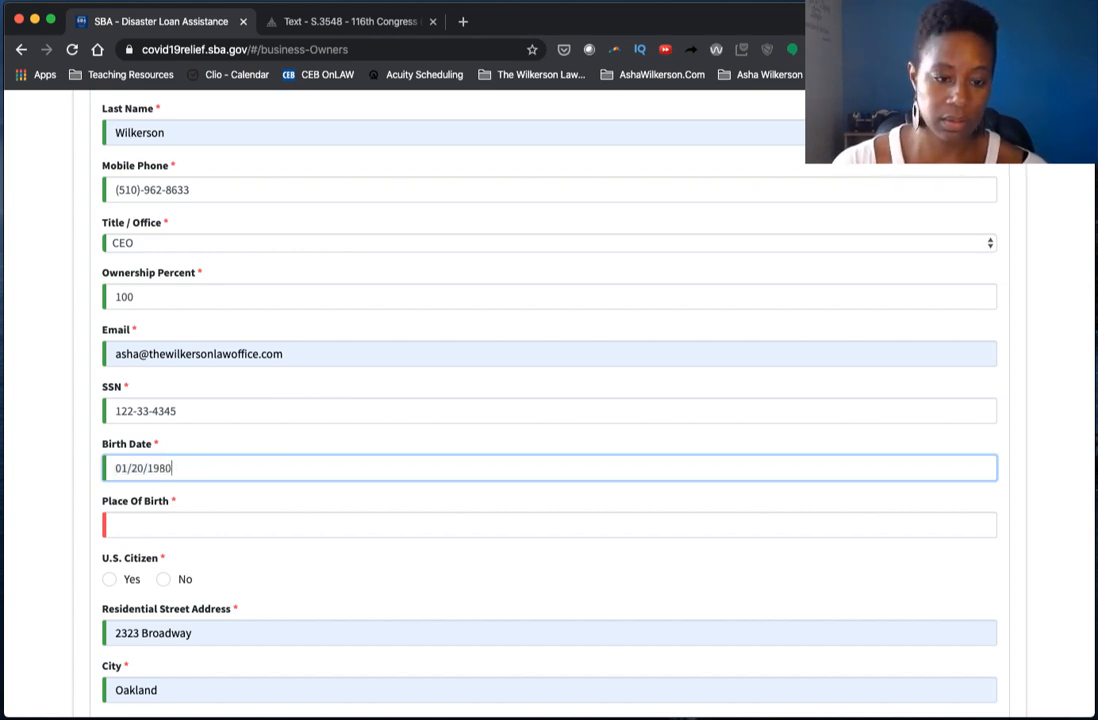
{"action": "key", "text": "Tab"}
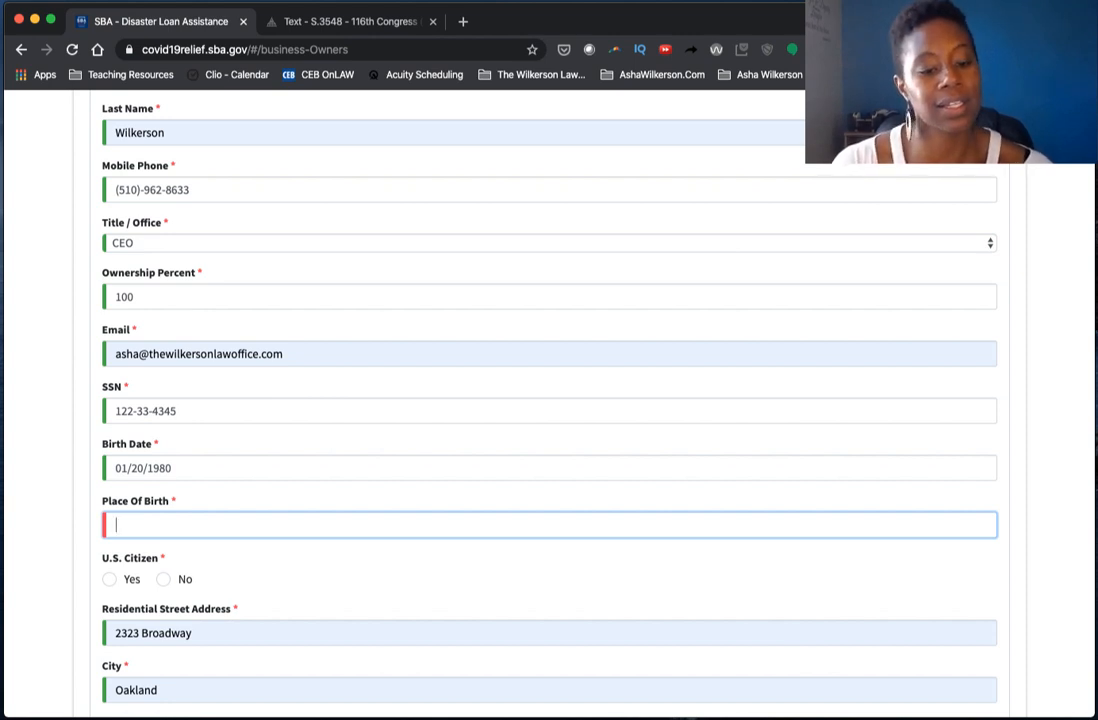
- Enter the owner's place of birth and mark the owner as a U.S. citizen
{"action": "type", "text": "Oakl"}
{"action": "key", "text": "BackSpace"}
{"action": "key", "text": "BackSpace"}
{"action": "key", "text": "BackSpace"}
{"action": "type", "text": "kl"}
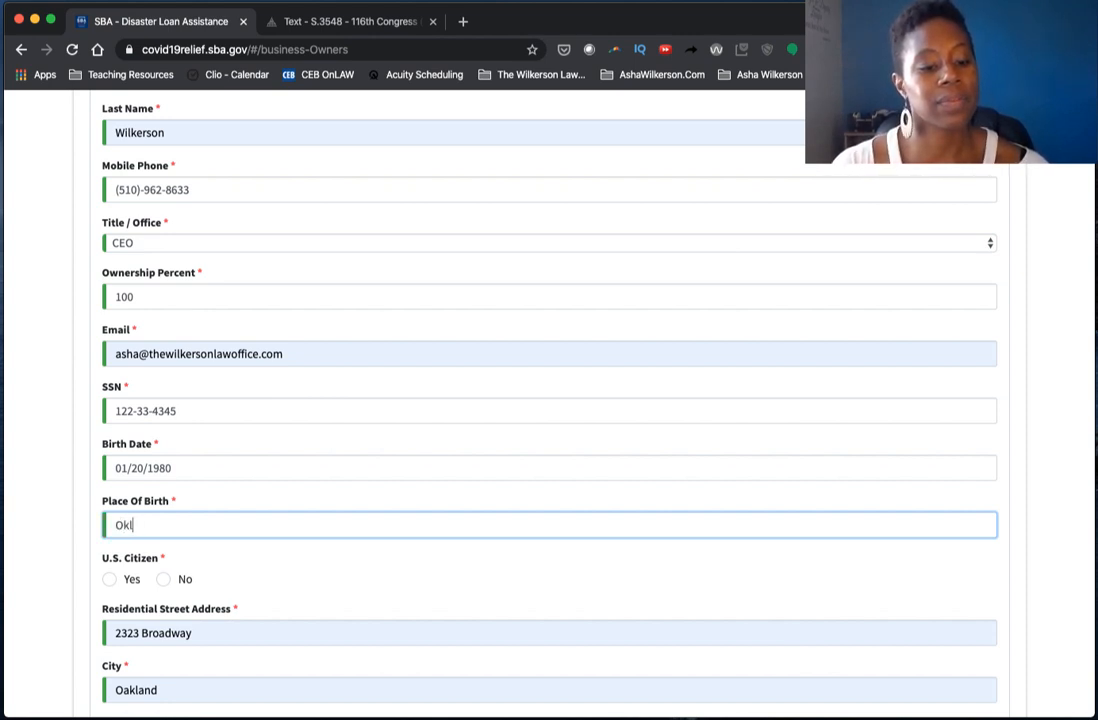
{"action": "type", "text": "ahoma"}
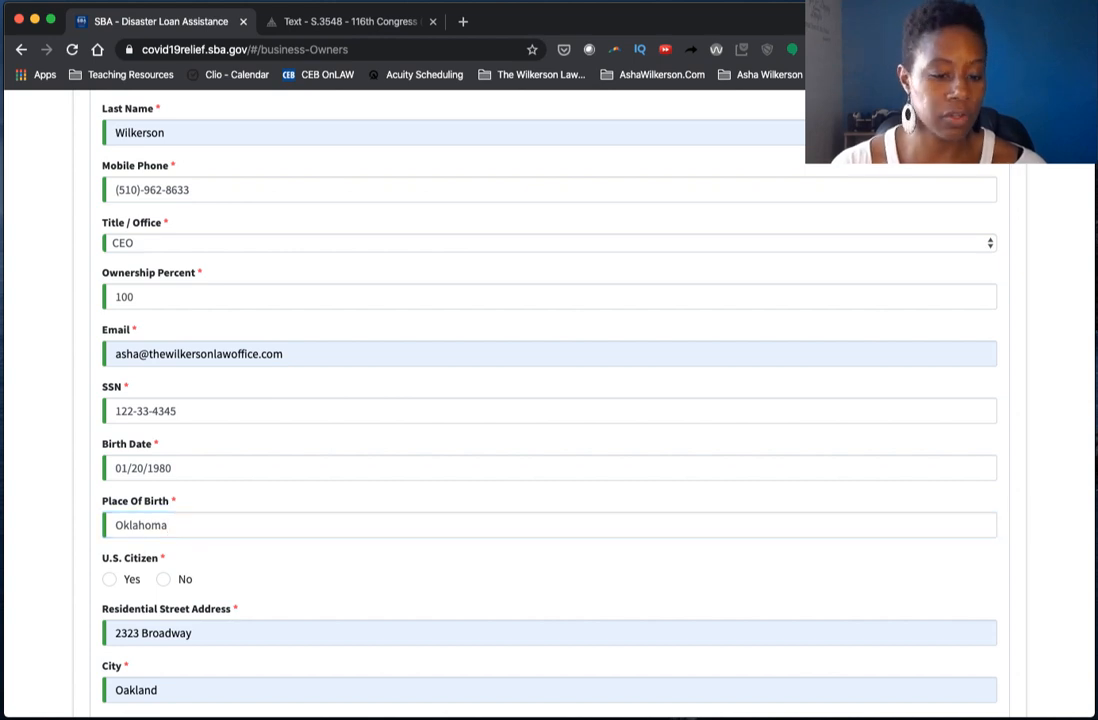
{"action": "scroll", "coordinate": [191, 466], "scroll_direction": "down", "scroll_amount": 2}
{"action": "left_click", "coordinate": [111, 493]}
- Answer No to ownership by a business entity and continue to Additional Information
{"action": "scroll", "coordinate": [220, 440], "scroll_direction": "down", "scroll_amount": 2}
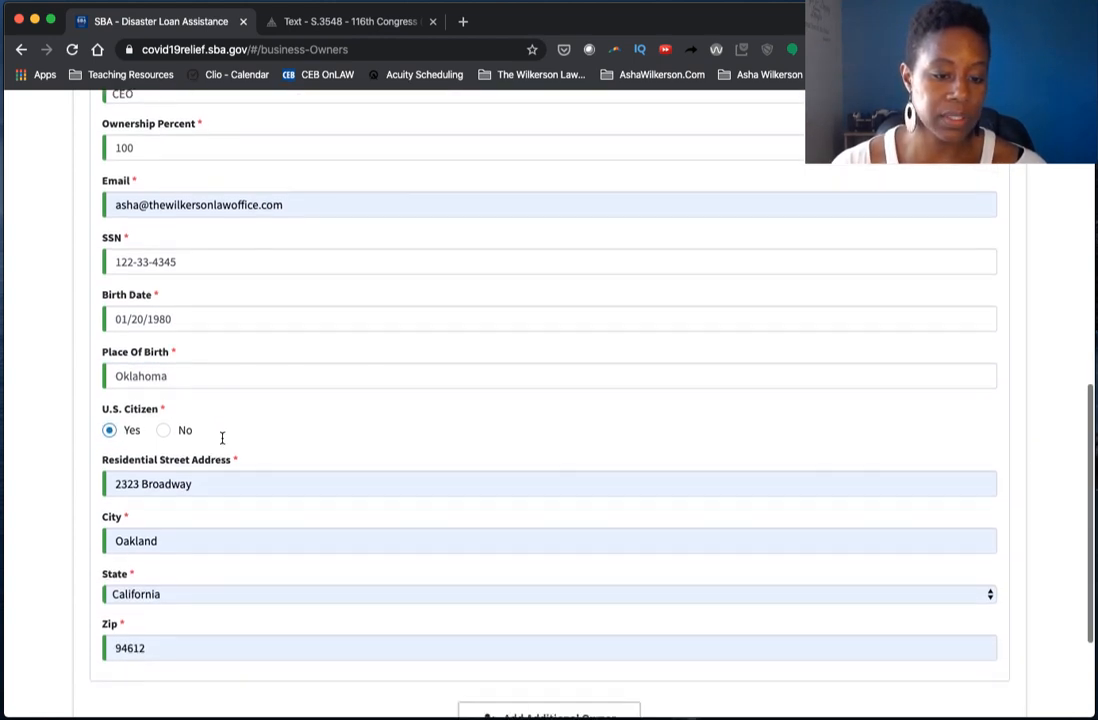
{"action": "scroll", "coordinate": [224, 436], "scroll_direction": "down", "scroll_amount": 2}
{"action": "scroll", "coordinate": [225, 434], "scroll_direction": "down", "scroll_amount": 2}
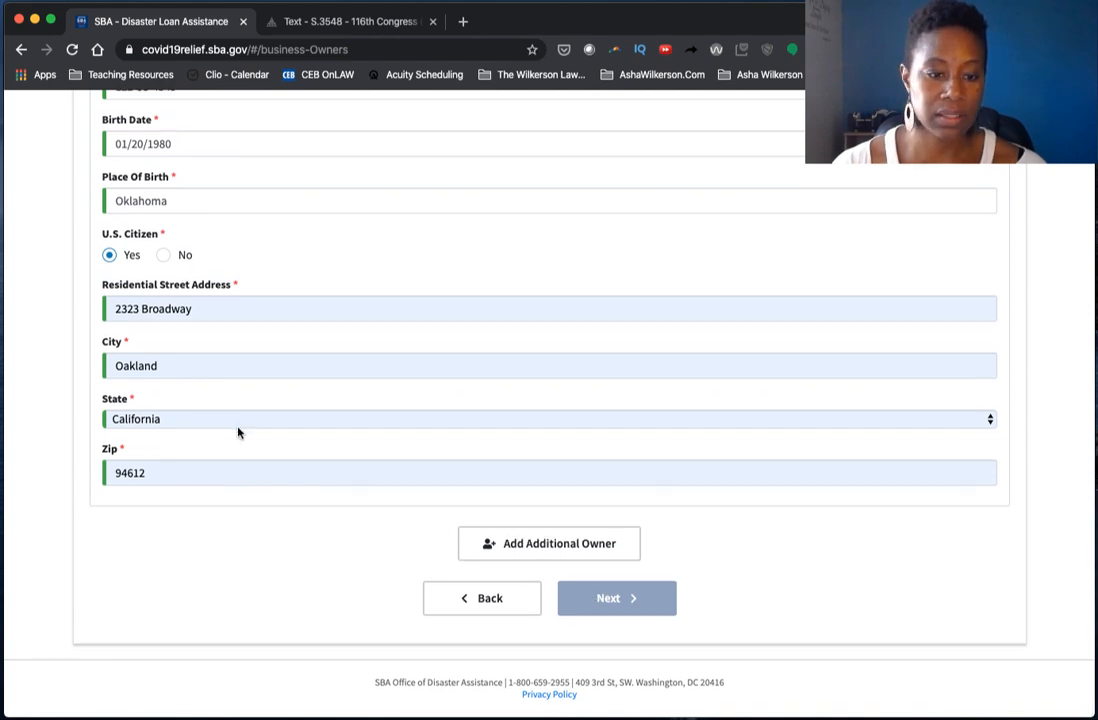
{"action": "scroll", "coordinate": [238, 434], "scroll_direction": "up", "scroll_amount": 10}
{"action": "scroll", "coordinate": [238, 428], "scroll_direction": "up", "scroll_amount": 4}
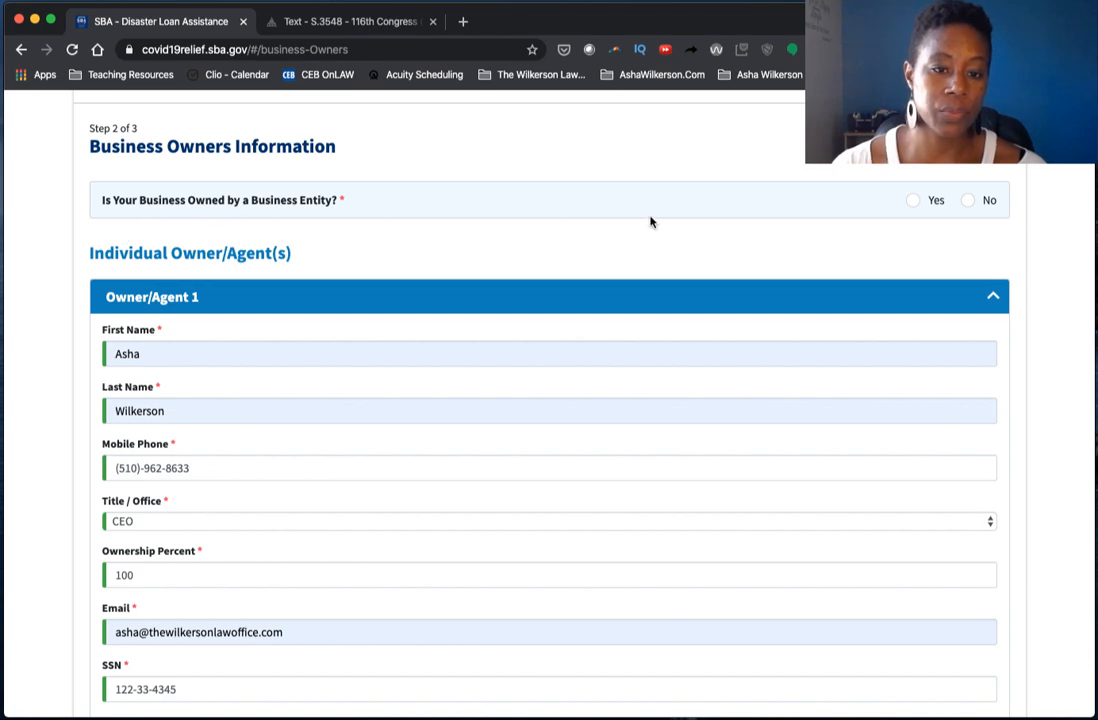
{"action": "left_click", "coordinate": [981, 202]}
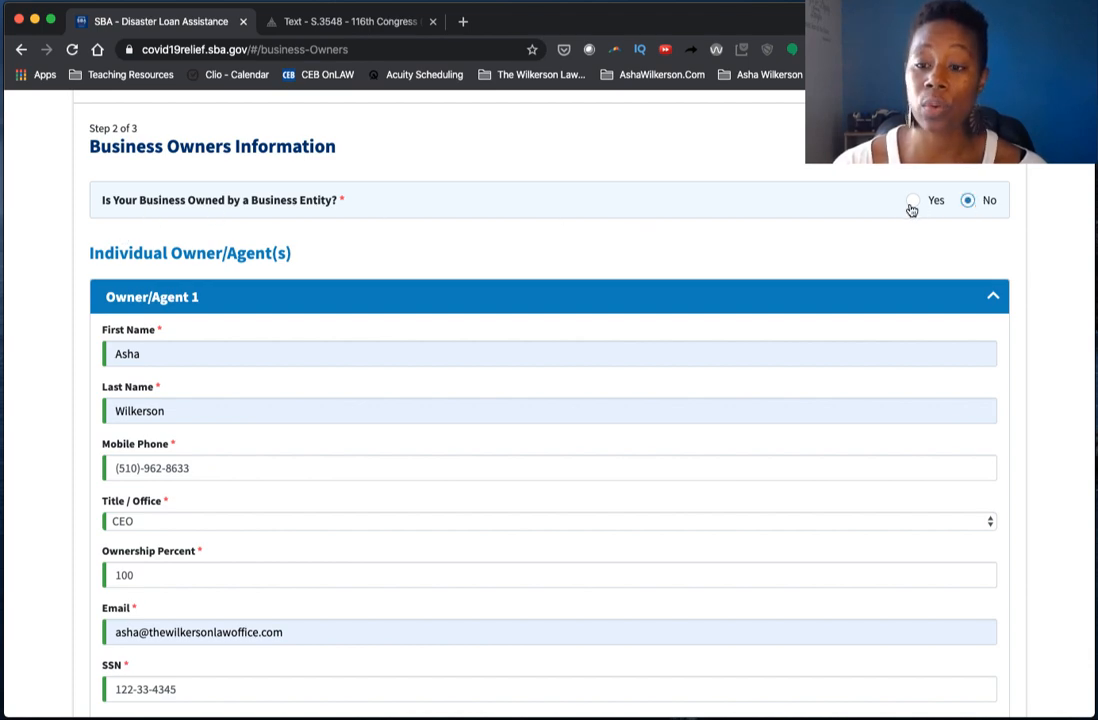
{"action": "scroll", "coordinate": [903, 208], "scroll_direction": "down", "scroll_amount": 5}
{"action": "scroll", "coordinate": [901, 208], "scroll_direction": "down", "scroll_amount": 2}
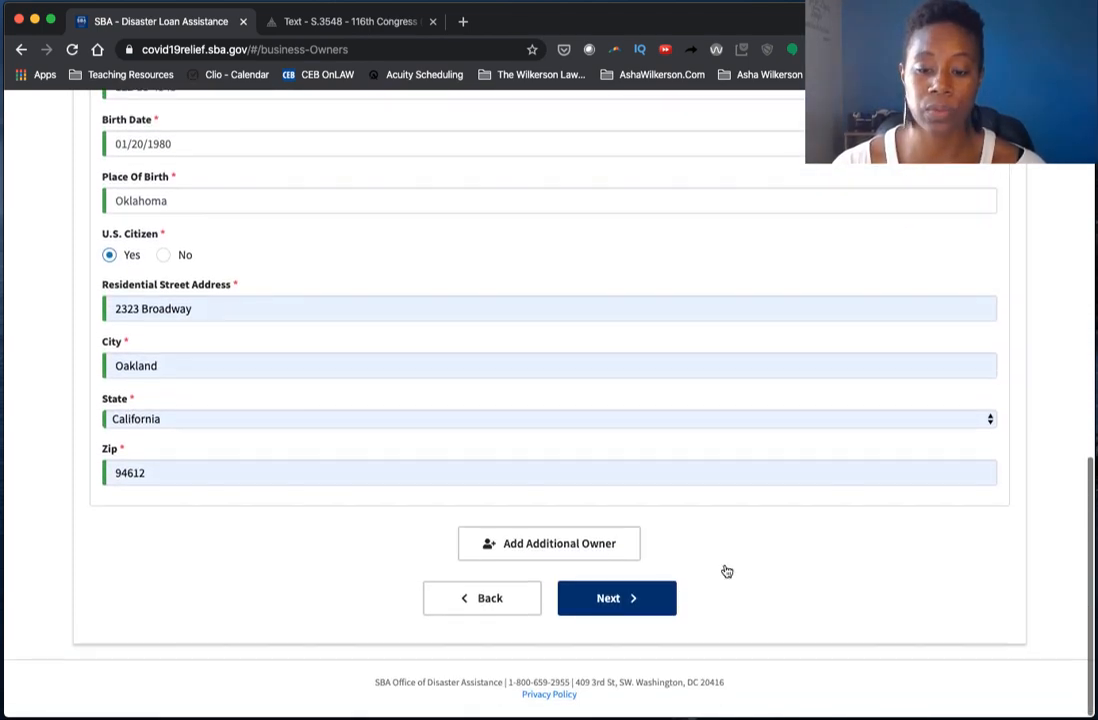
{"action": "left_click", "coordinate": [643, 599]}
- Answer No to the riot/obscenity conviction, federal debarment and criminal charges questions
{"action": "scroll", "coordinate": [670, 383], "scroll_direction": "down", "scroll_amount": 3}
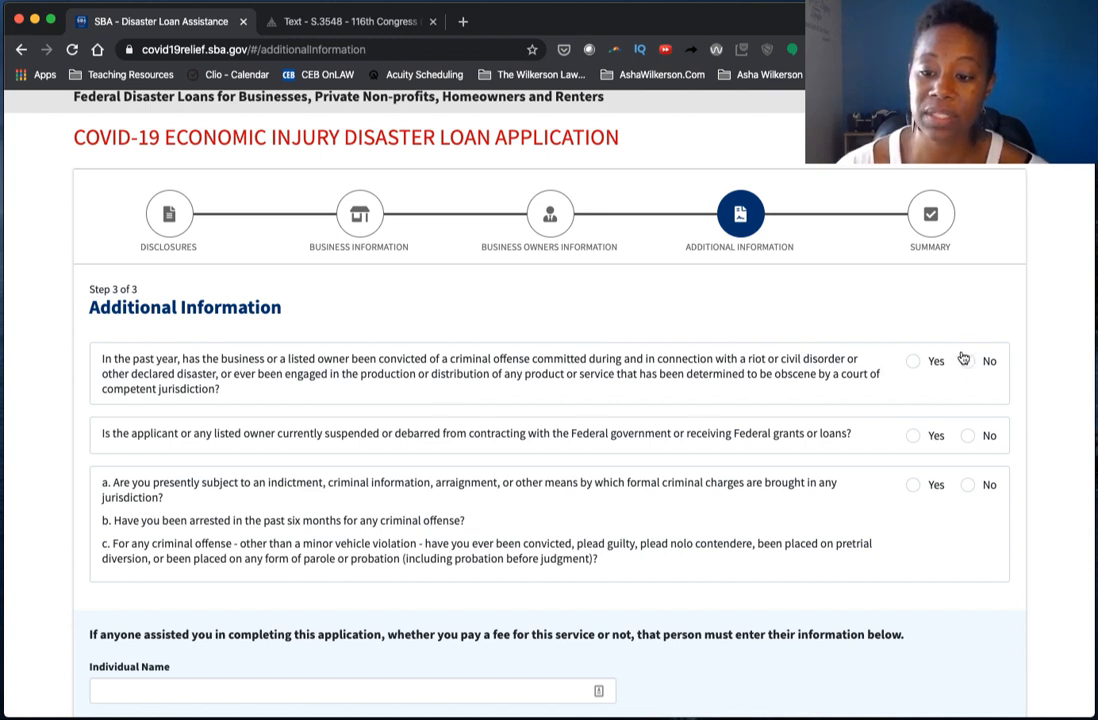
{"action": "left_click", "coordinate": [971, 363]}
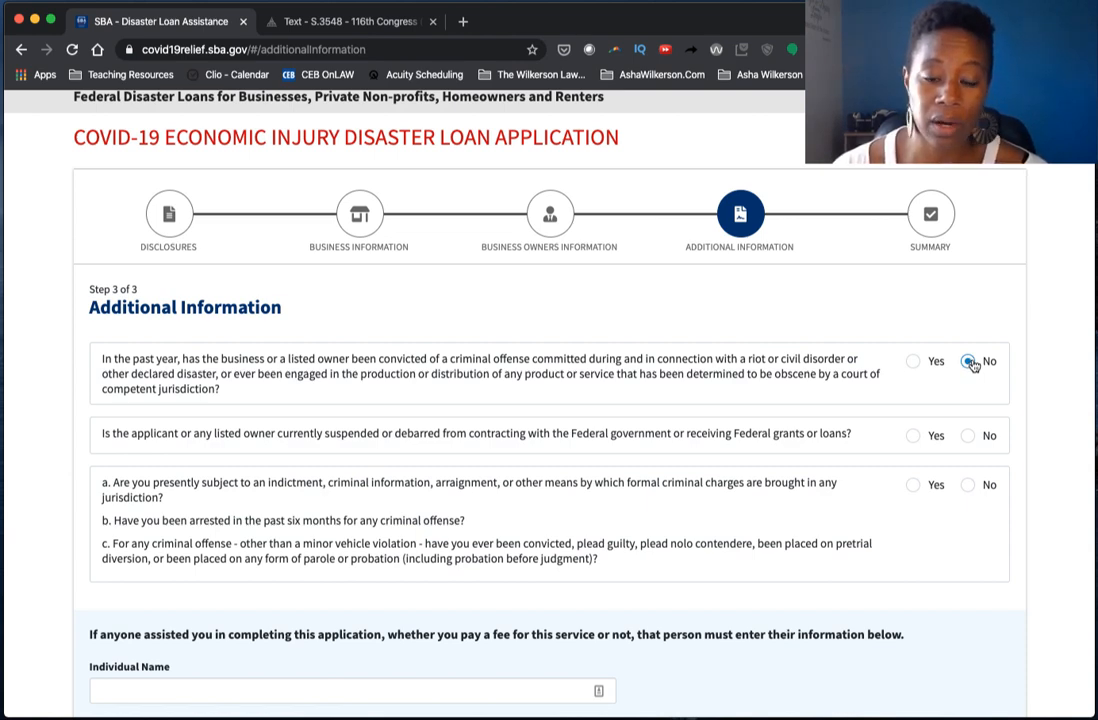
{"action": "scroll", "coordinate": [972, 364], "scroll_direction": "down", "scroll_amount": 1}
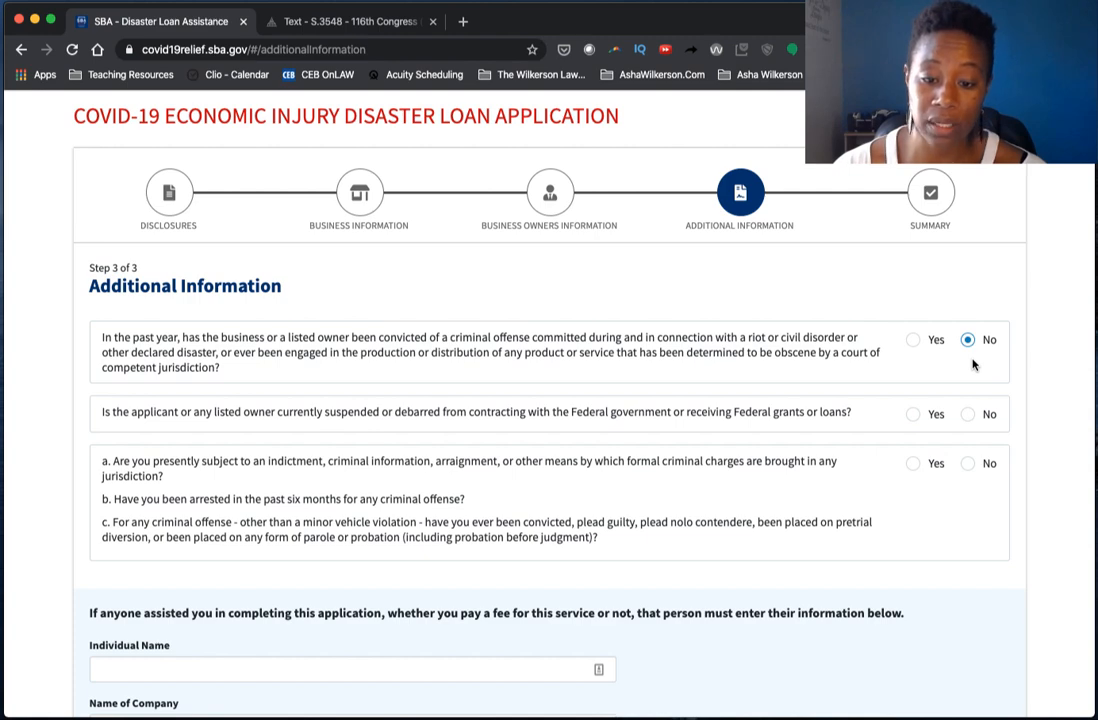
{"action": "left_click", "coordinate": [968, 414]}
{"action": "scroll", "coordinate": [925, 372], "scroll_direction": "down", "scroll_amount": 2}
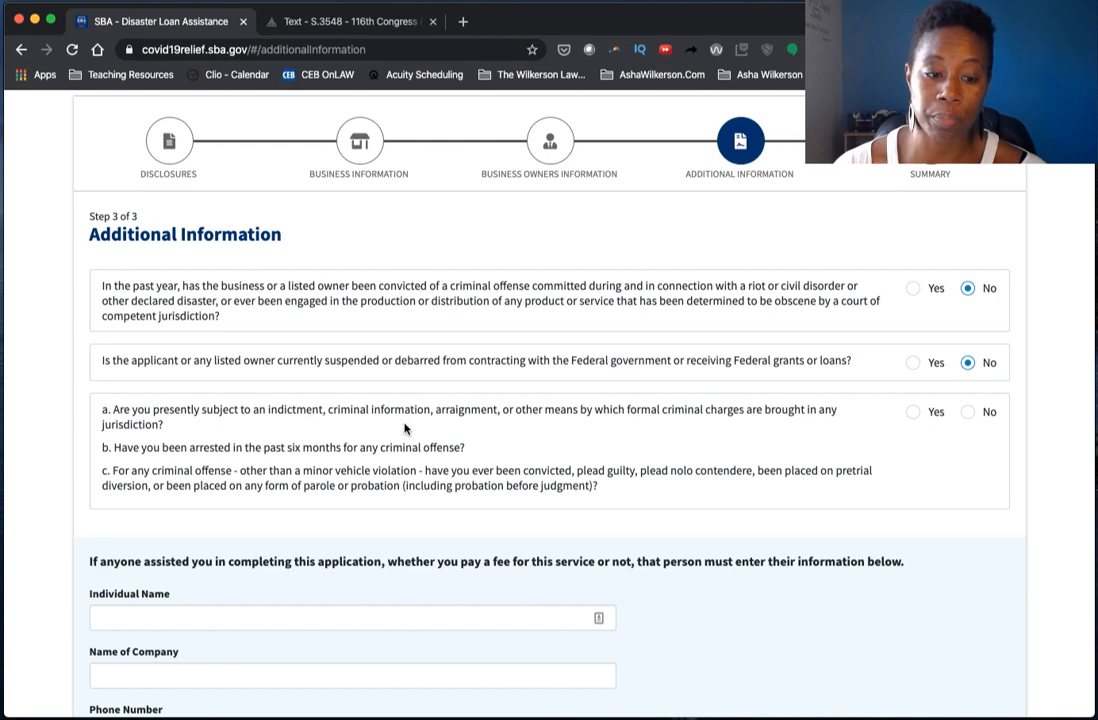
{"action": "left_click", "coordinate": [968, 413]}
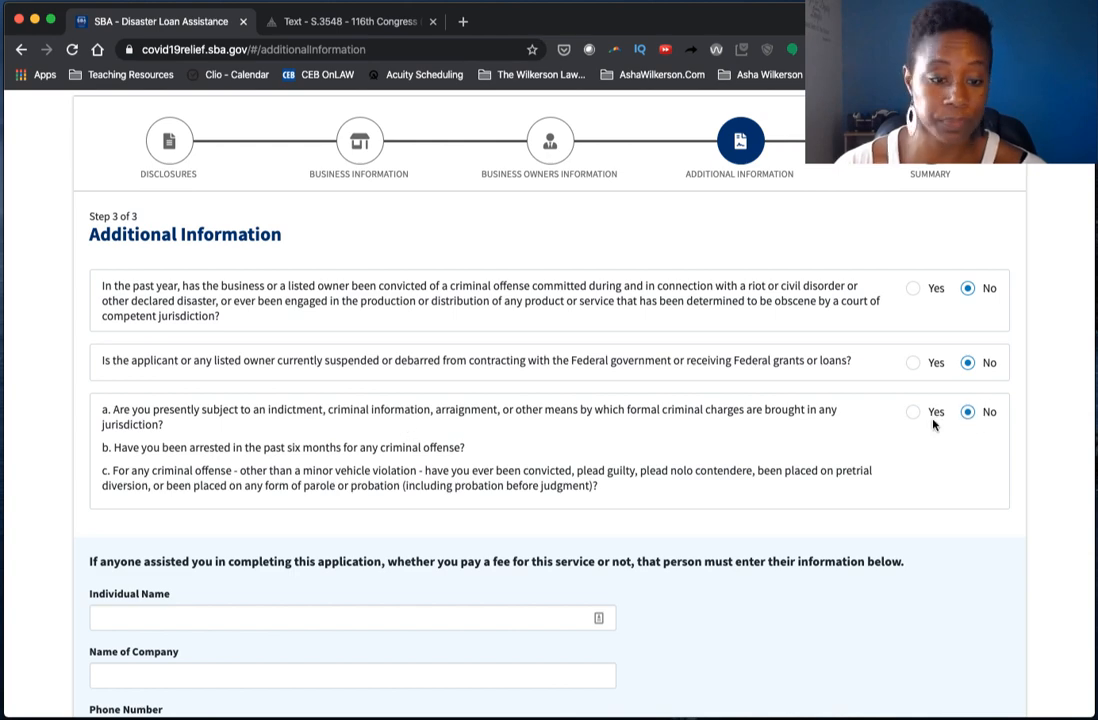
{"action": "scroll", "coordinate": [560, 414], "scroll_direction": "down", "scroll_amount": 1}
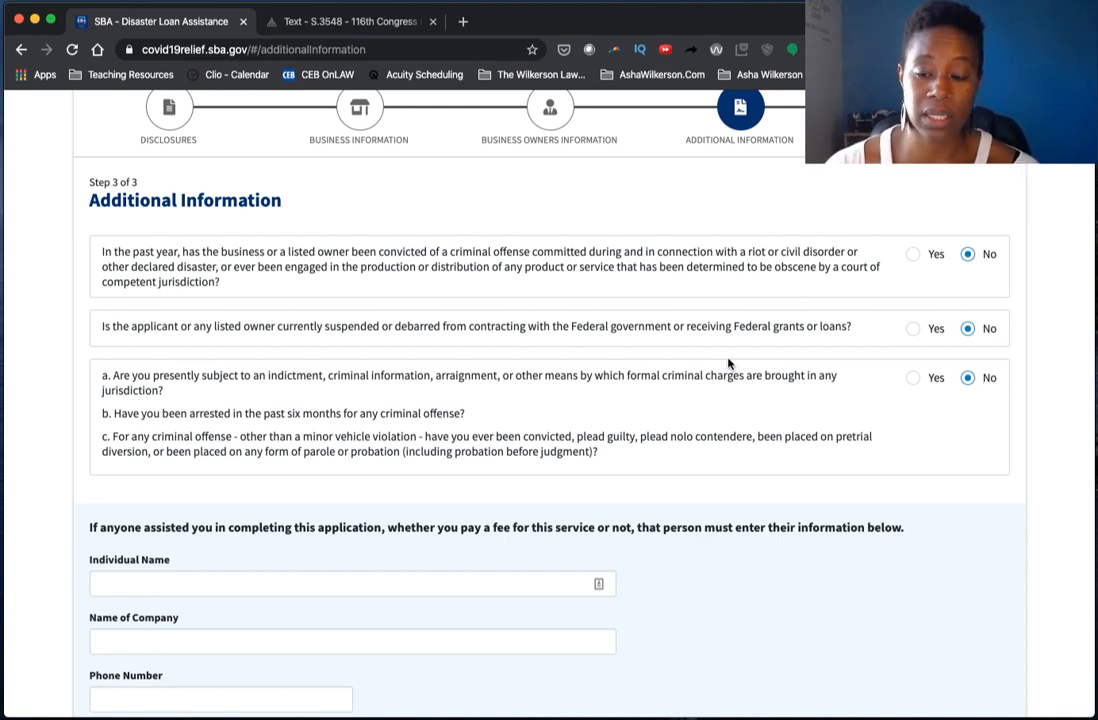
{"action": "scroll", "coordinate": [728, 364], "scroll_direction": "down", "scroll_amount": 2}
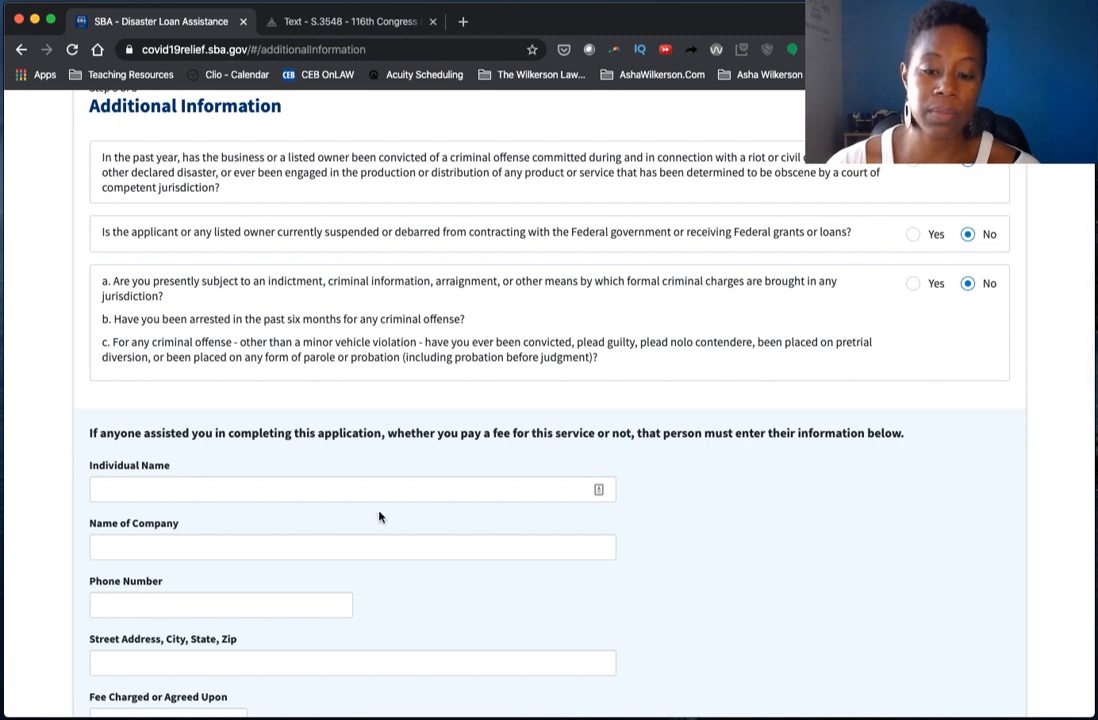
{"action": "left_click", "coordinate": [365, 492]}
- Tick the checkbox asking to be considered for an advance of up to $10,000
{"action": "left_click", "coordinate": [378, 428]}
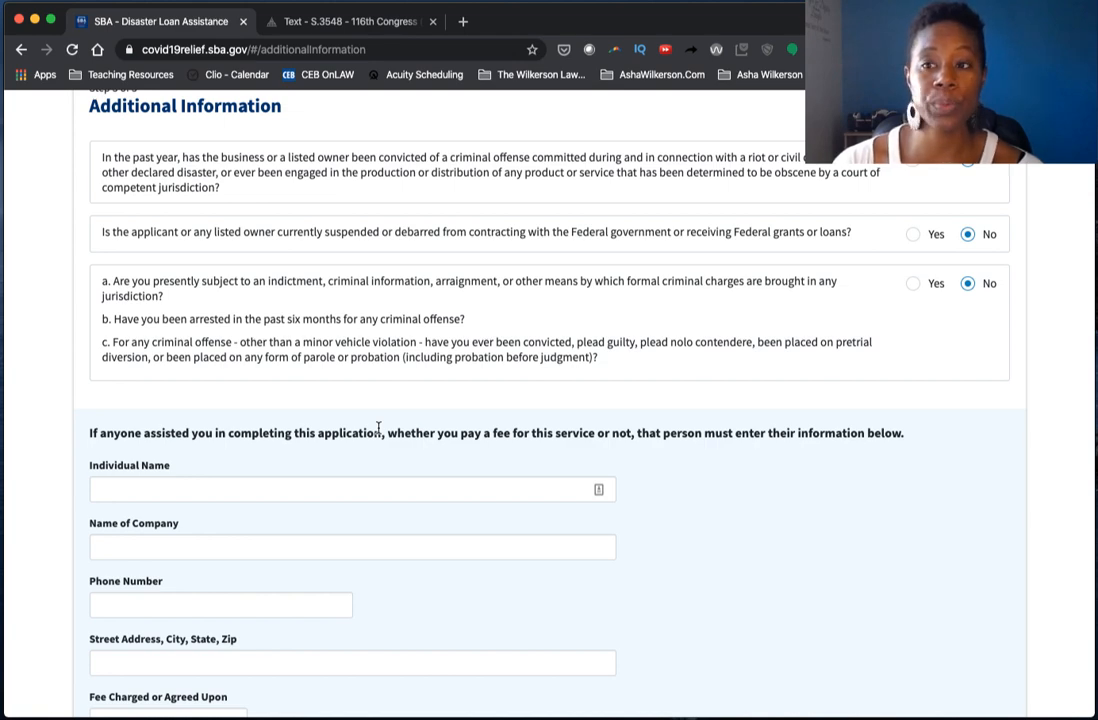
{"action": "scroll", "coordinate": [377, 426], "scroll_direction": "down", "scroll_amount": 2}
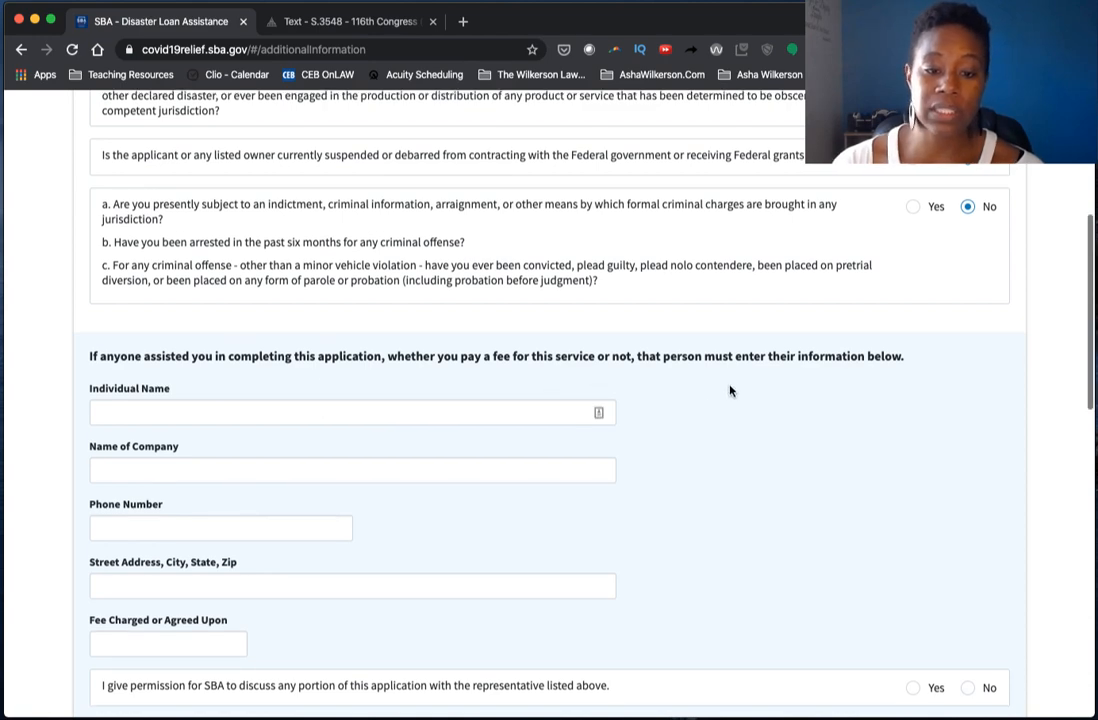
{"action": "scroll", "coordinate": [738, 392], "scroll_direction": "down", "scroll_amount": 3}
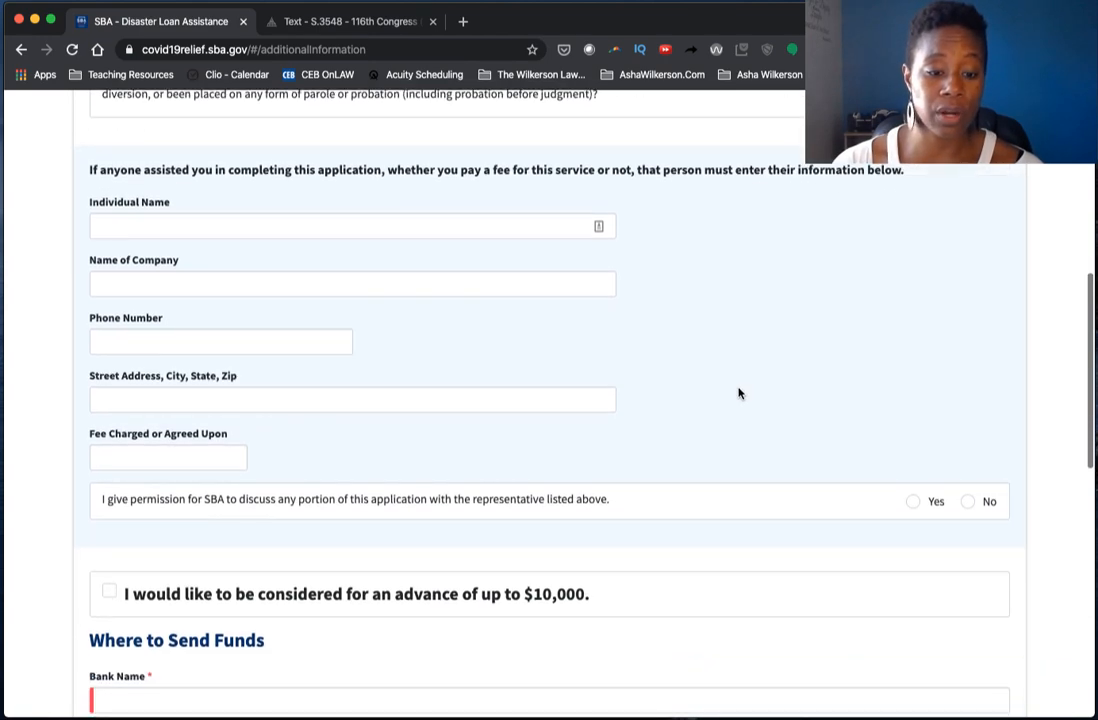
{"action": "scroll", "coordinate": [738, 392], "scroll_direction": "down", "scroll_amount": 1}
{"action": "scroll", "coordinate": [738, 392], "scroll_direction": "down", "scroll_amount": 1}
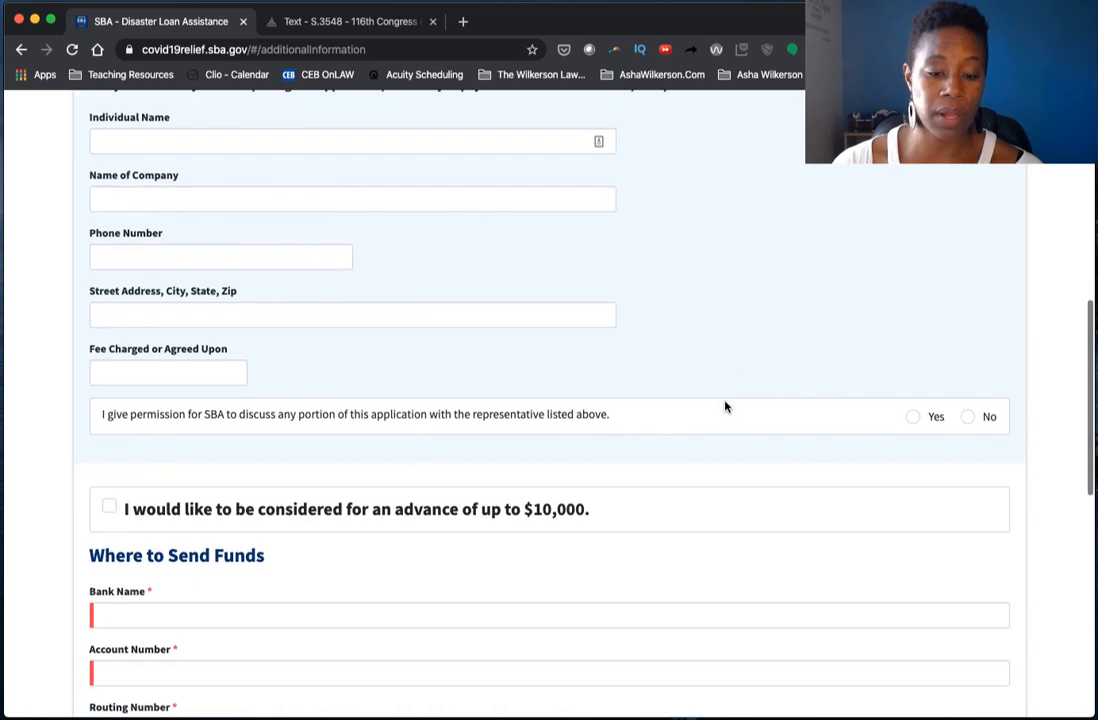
{"action": "left_click", "coordinate": [152, 516]}
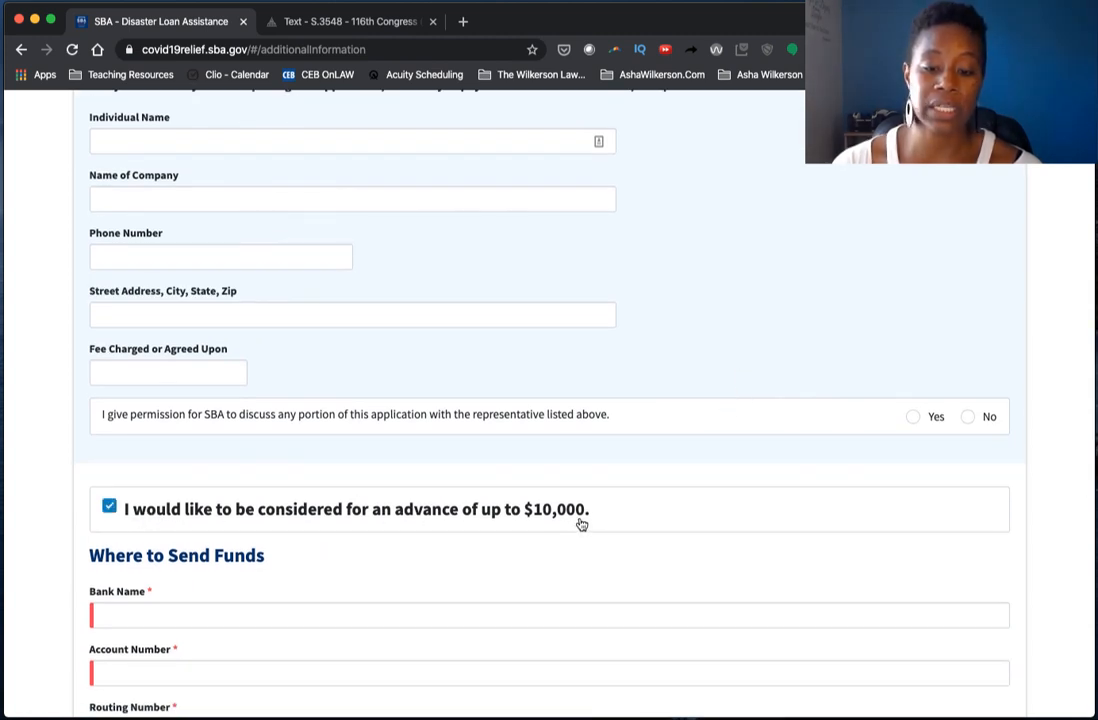
- Move through the Bank Name, Account Number and Routing Number fields under Where to Send Funds
{"action": "scroll", "coordinate": [581, 524], "scroll_direction": "down", "scroll_amount": 1}
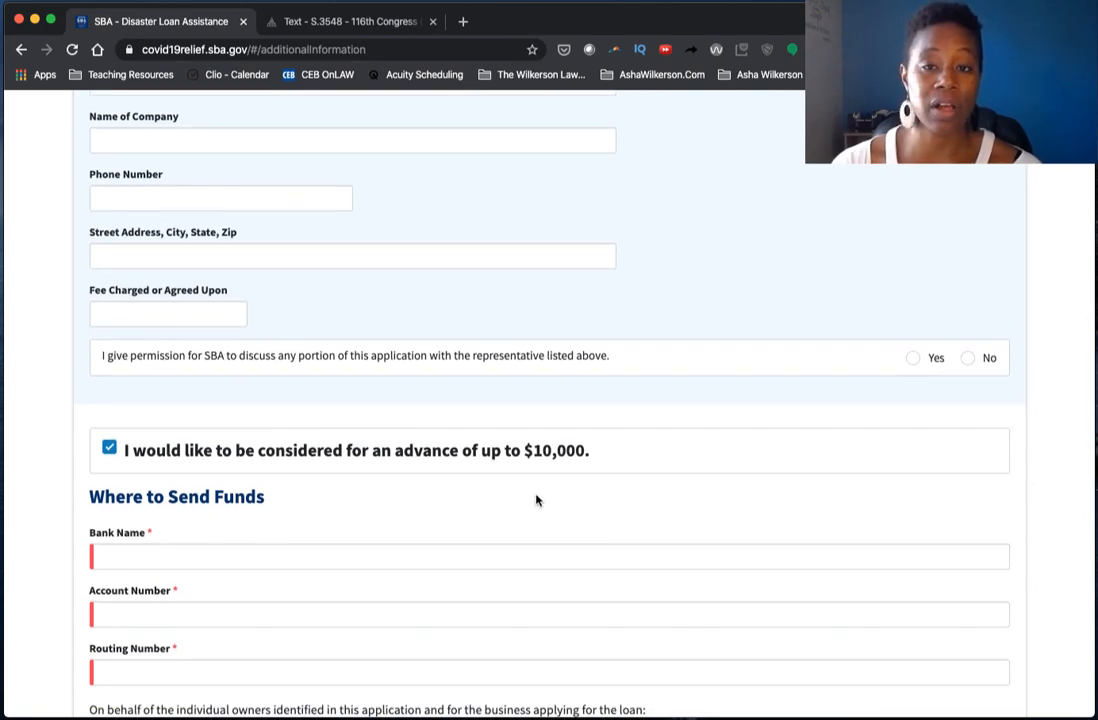
{"action": "scroll", "coordinate": [530, 495], "scroll_direction": "down", "scroll_amount": 4}
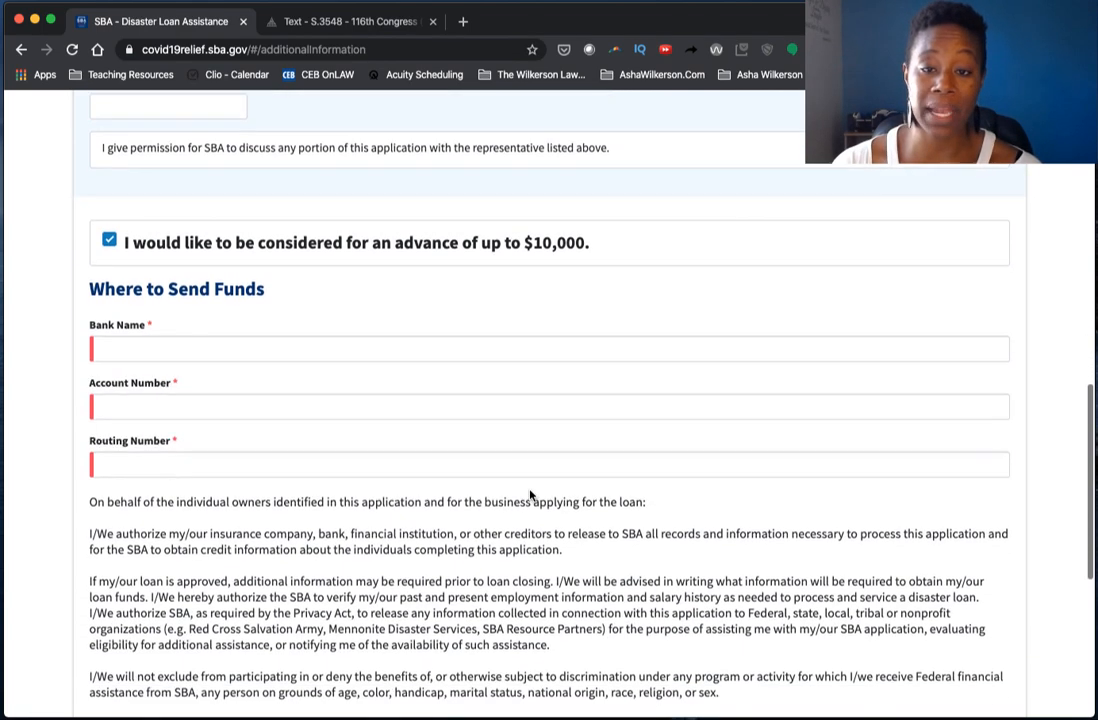
{"action": "left_click", "coordinate": [366, 342]}
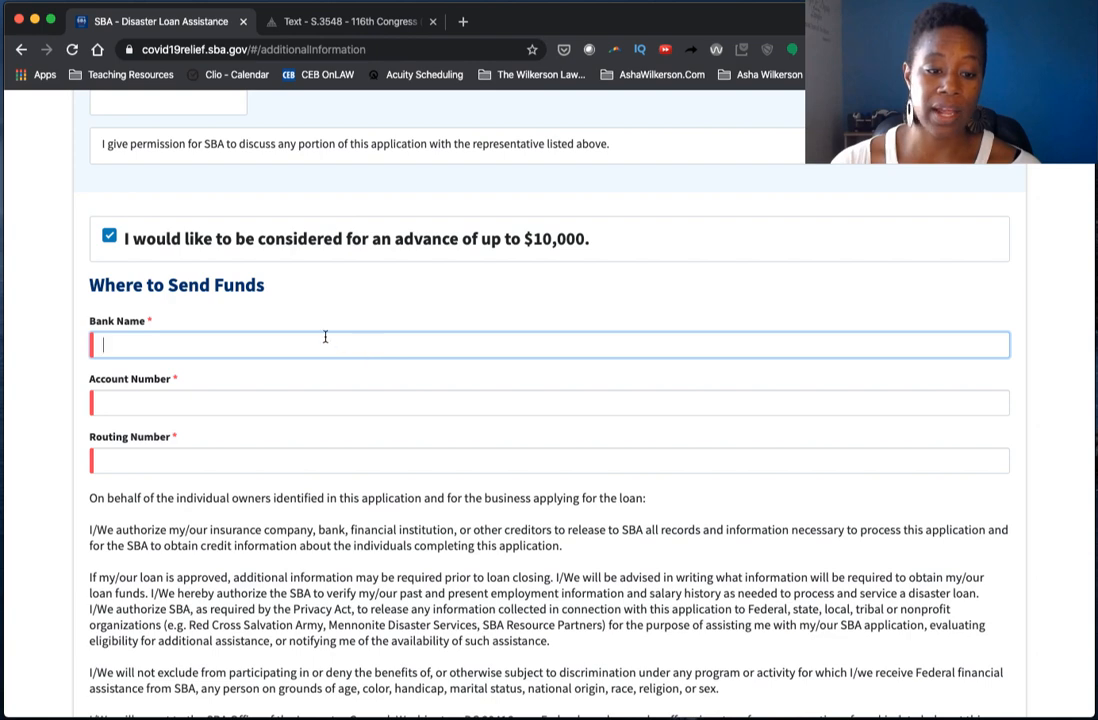
{"action": "scroll", "coordinate": [325, 336], "scroll_direction": "down", "scroll_amount": 1}
{"action": "left_click", "coordinate": [307, 383]}
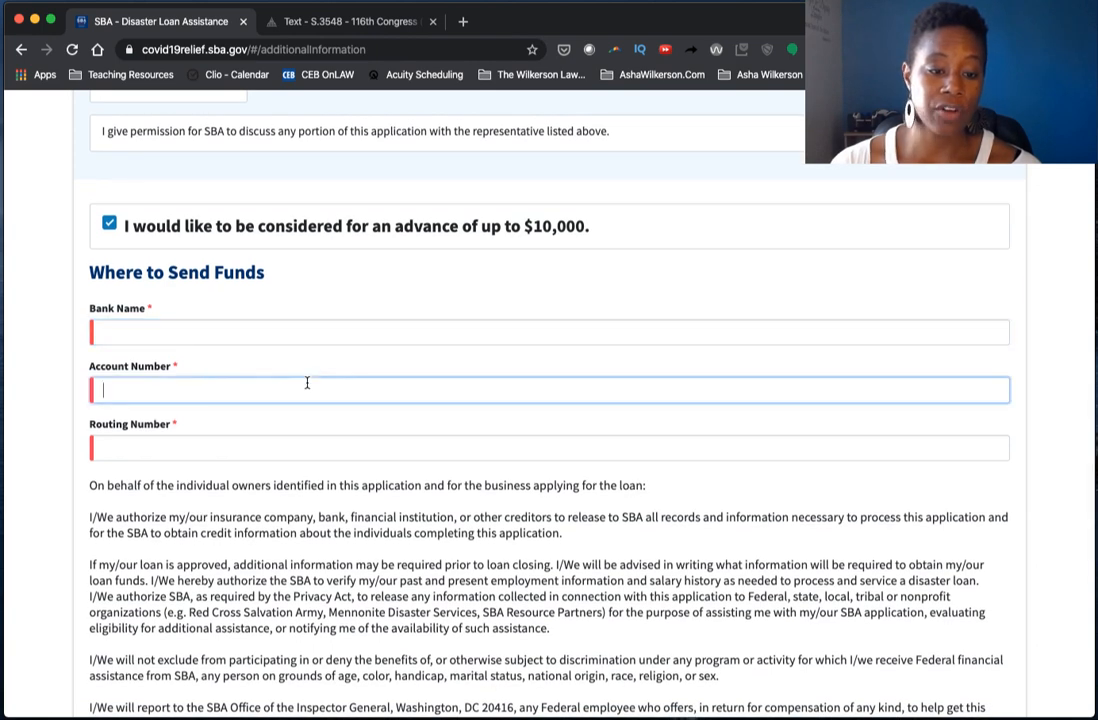
{"action": "scroll", "coordinate": [307, 382], "scroll_direction": "down", "scroll_amount": 1}
{"action": "scroll", "coordinate": [308, 385], "scroll_direction": "down", "scroll_amount": 1}
{"action": "left_click", "coordinate": [441, 375]}
{"action": "scroll", "coordinate": [441, 372], "scroll_direction": "down", "scroll_amount": 5}
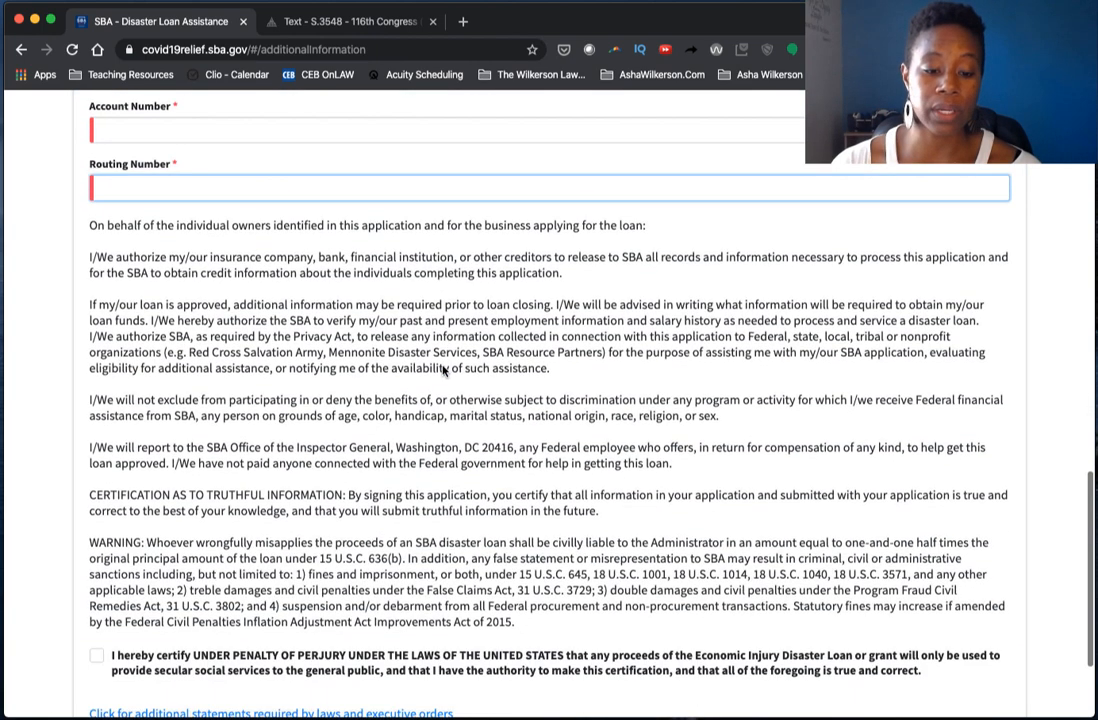
{"action": "scroll", "coordinate": [443, 367], "scroll_direction": "up", "scroll_amount": 5}
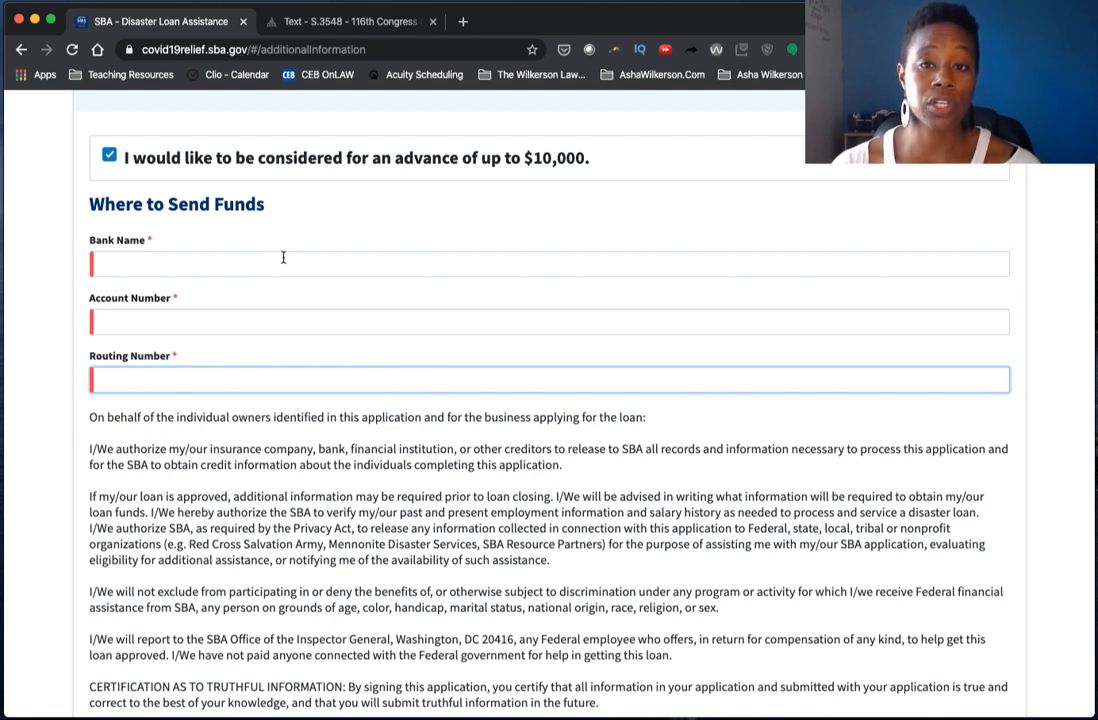
- Tick the 'I hereby certify UNDER PENALTY OF PERJURY' checkbox at the bottom of the form
{"action": "scroll", "coordinate": [283, 258], "scroll_direction": "down", "scroll_amount": 5}
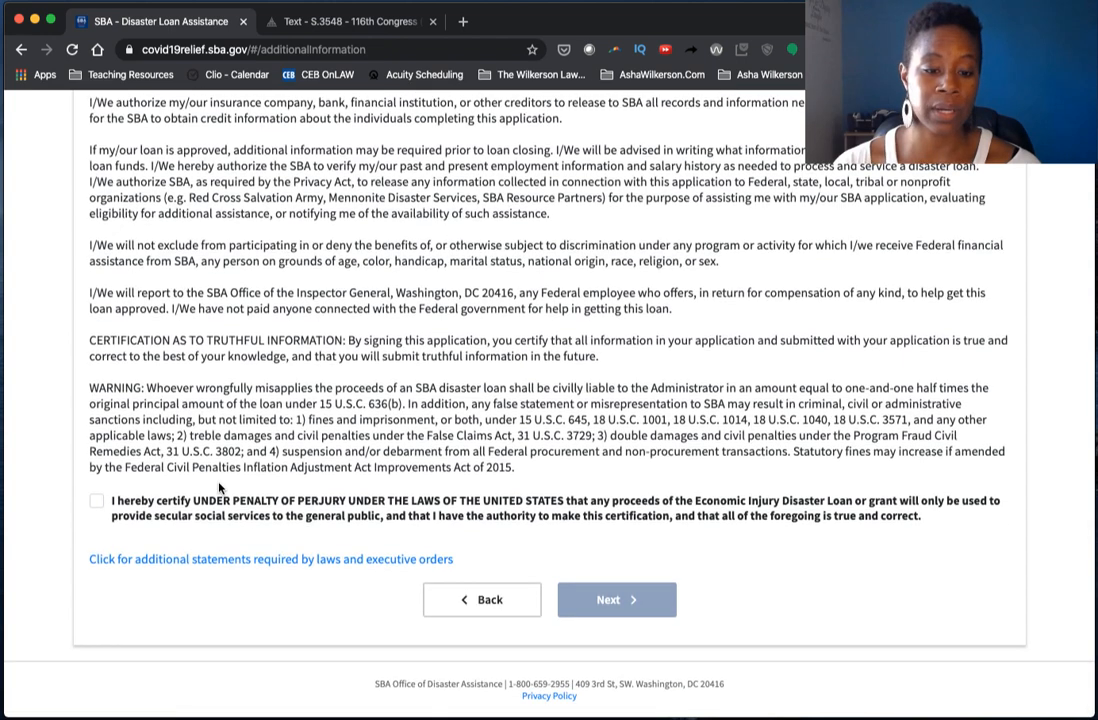
{"action": "left_click", "coordinate": [205, 501]}
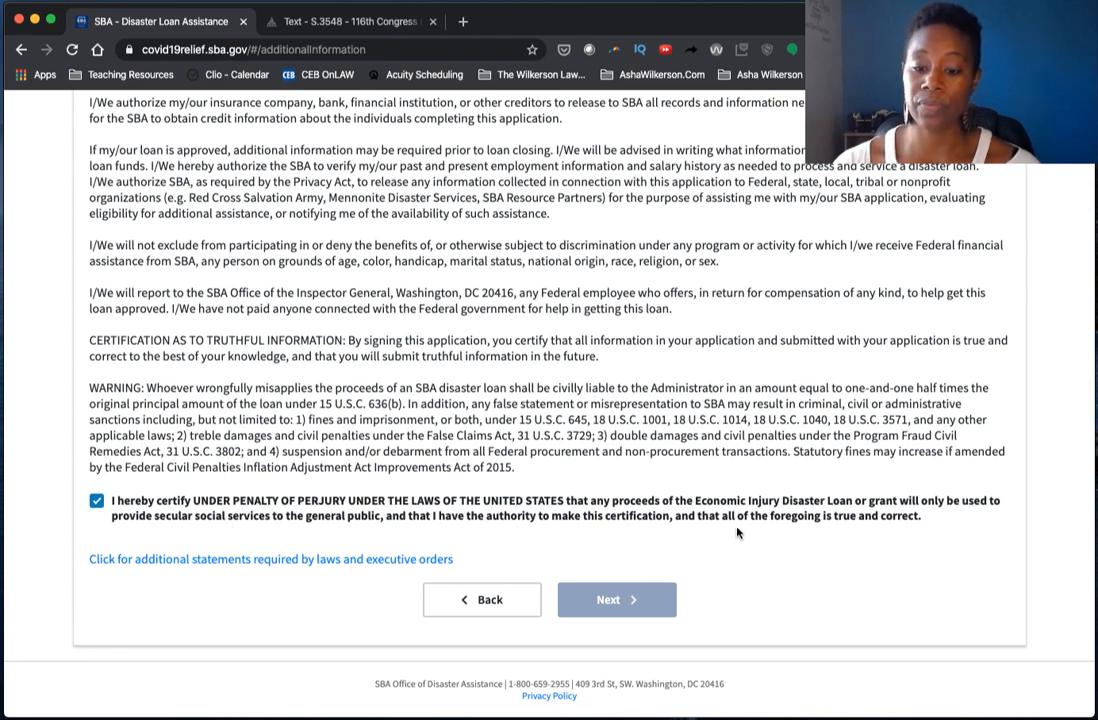
{"action": "scroll", "coordinate": [737, 532], "scroll_direction": "up", "scroll_amount": 1}
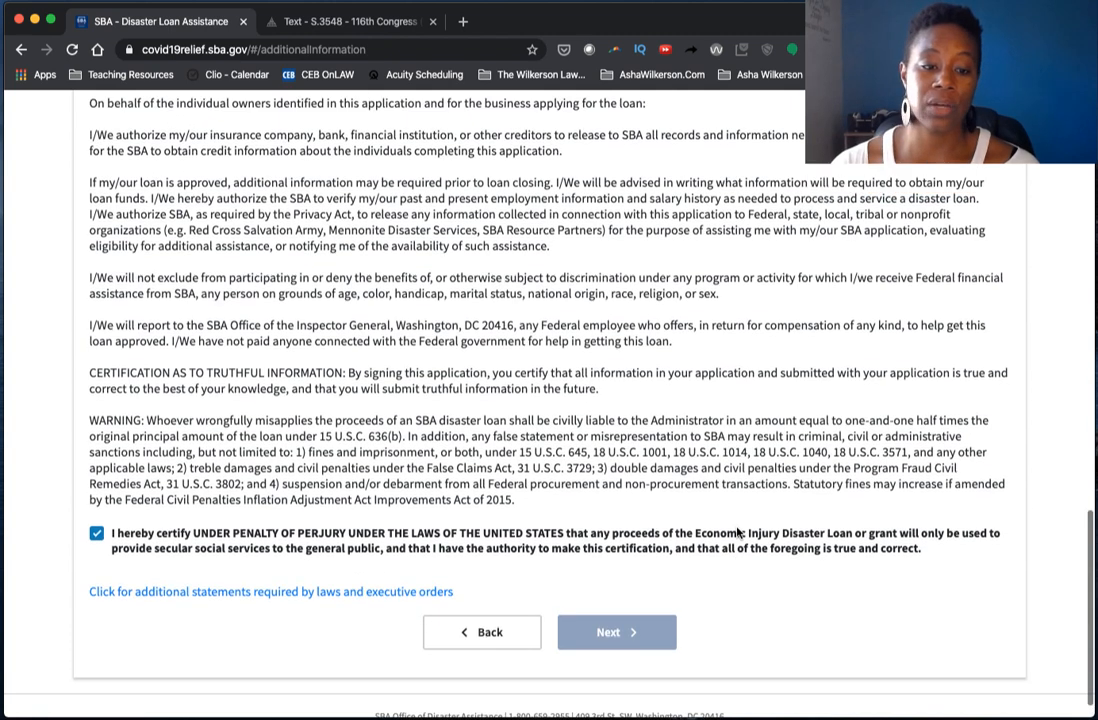
{"action": "scroll", "coordinate": [737, 532], "scroll_direction": "up", "scroll_amount": 4}
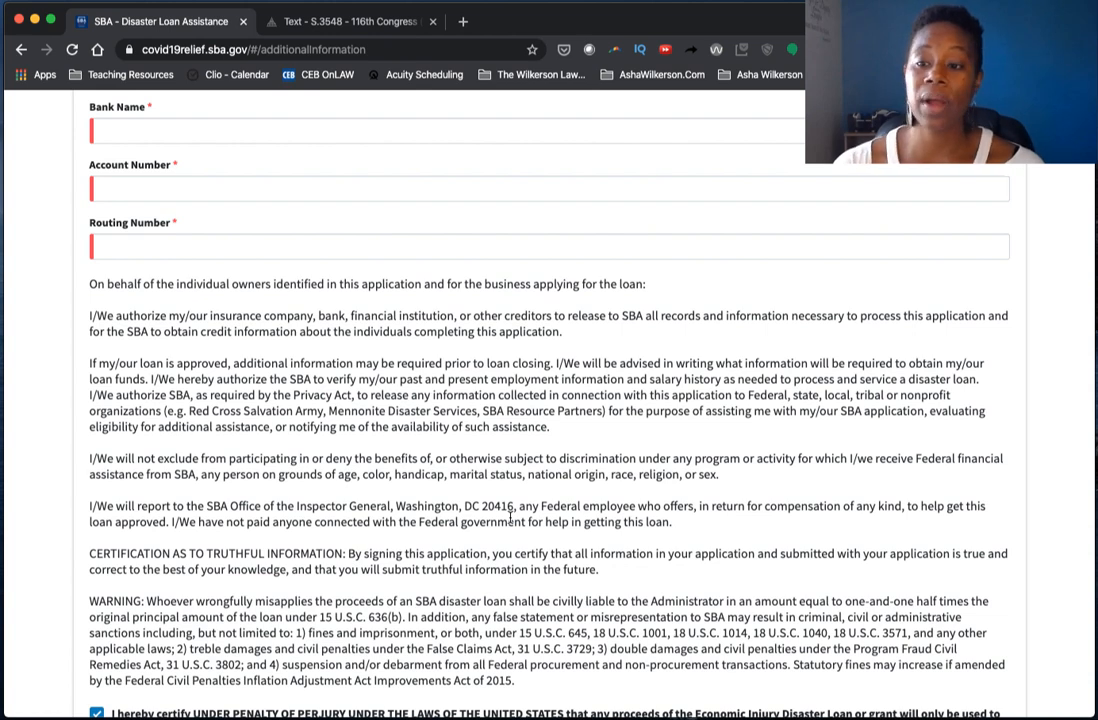
{"action": "scroll", "coordinate": [510, 517], "scroll_direction": "up", "scroll_amount": 5}
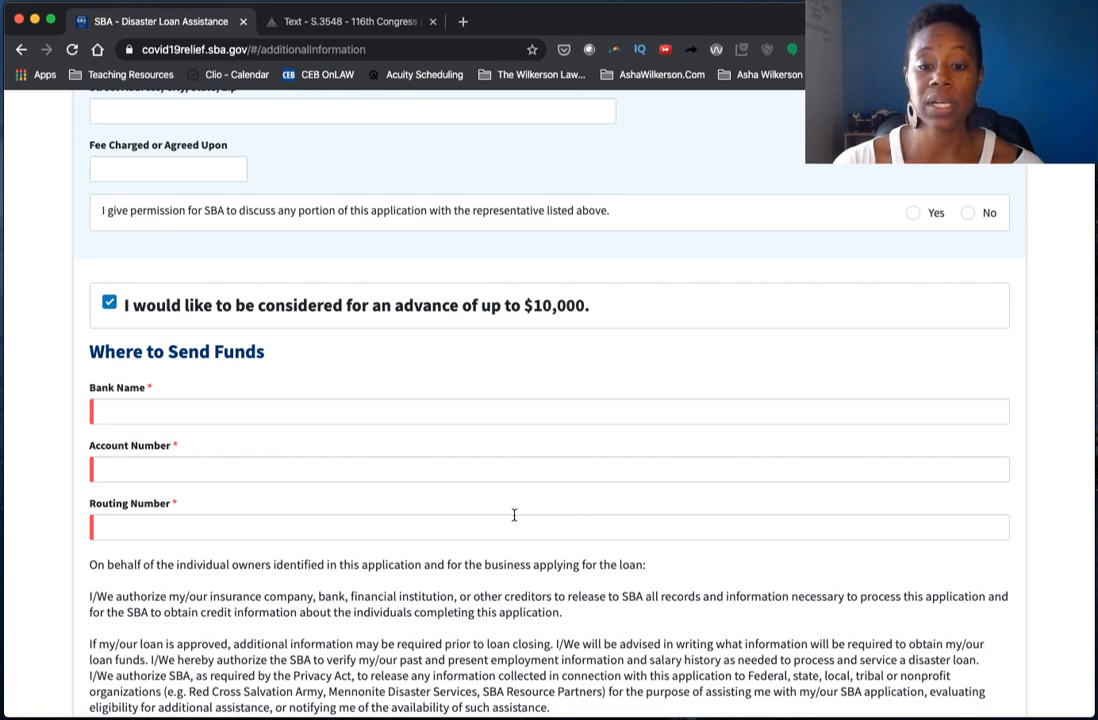
{"action": "scroll", "coordinate": [525, 365], "scroll_direction": "down", "scroll_amount": 10}
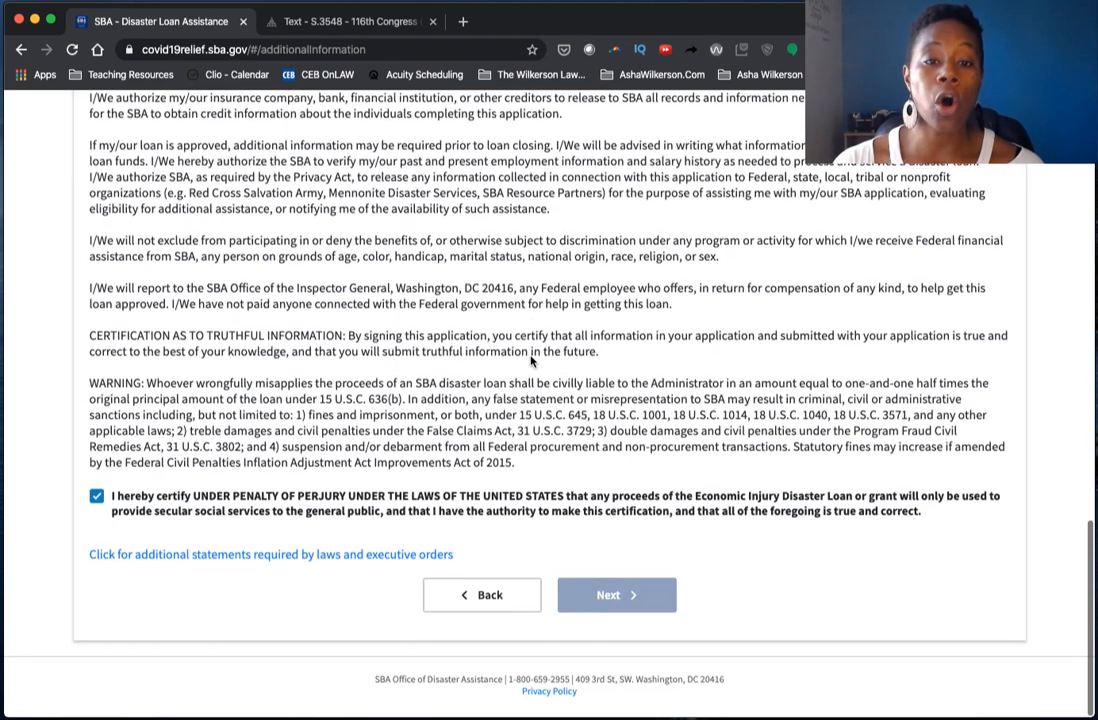